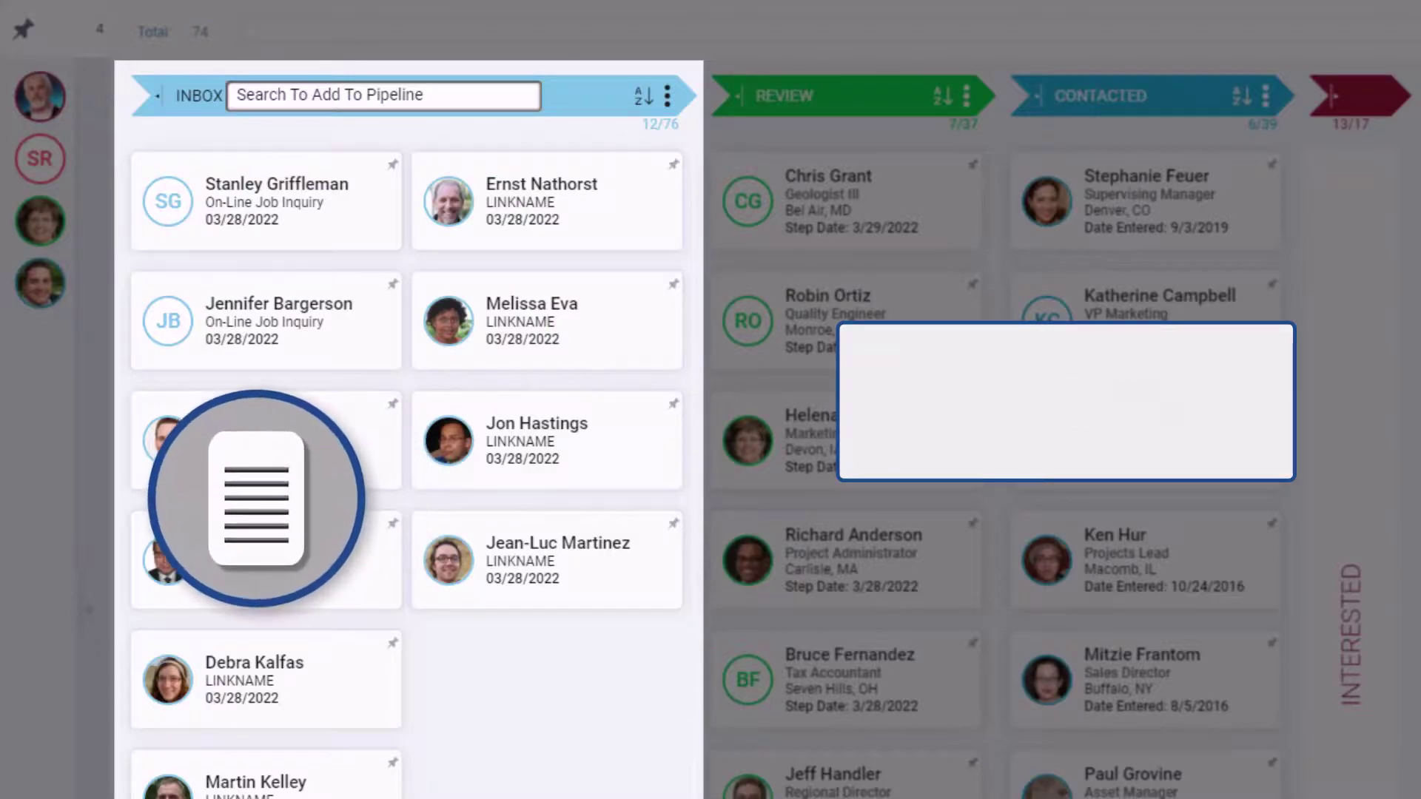
{"action": "left_click", "coordinate": [235, 93]}
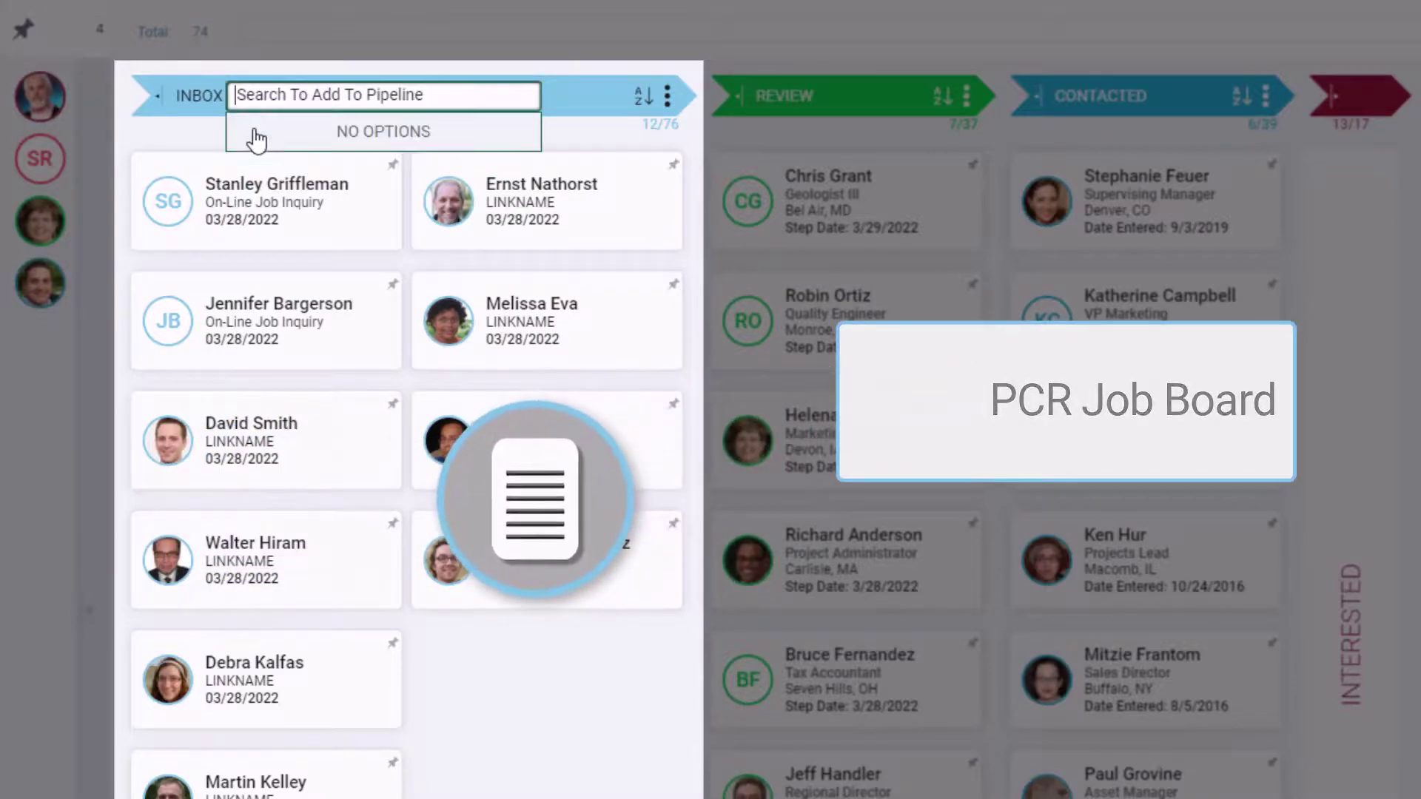
{"action": "type", "text": "underwood"}
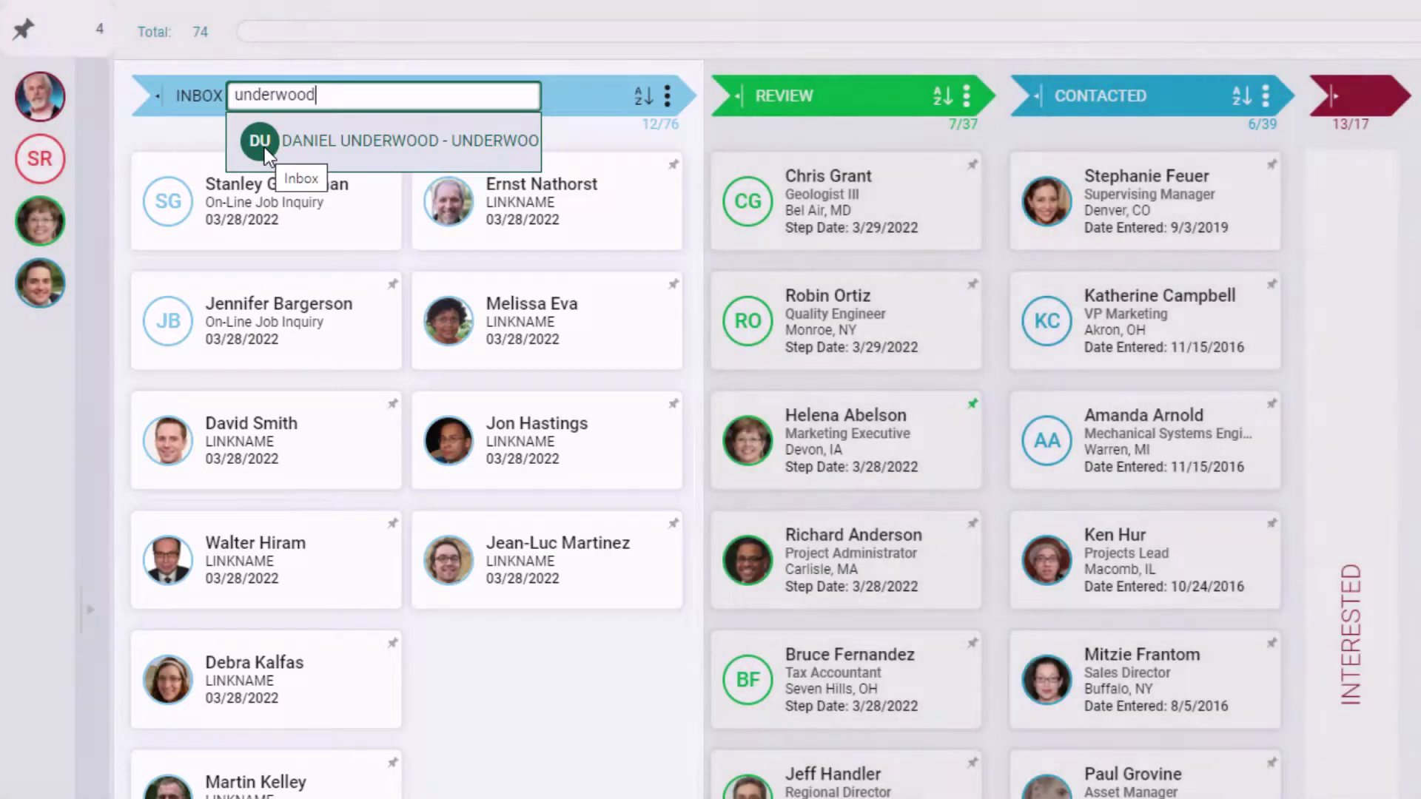
{"action": "left_click", "coordinate": [264, 148]}
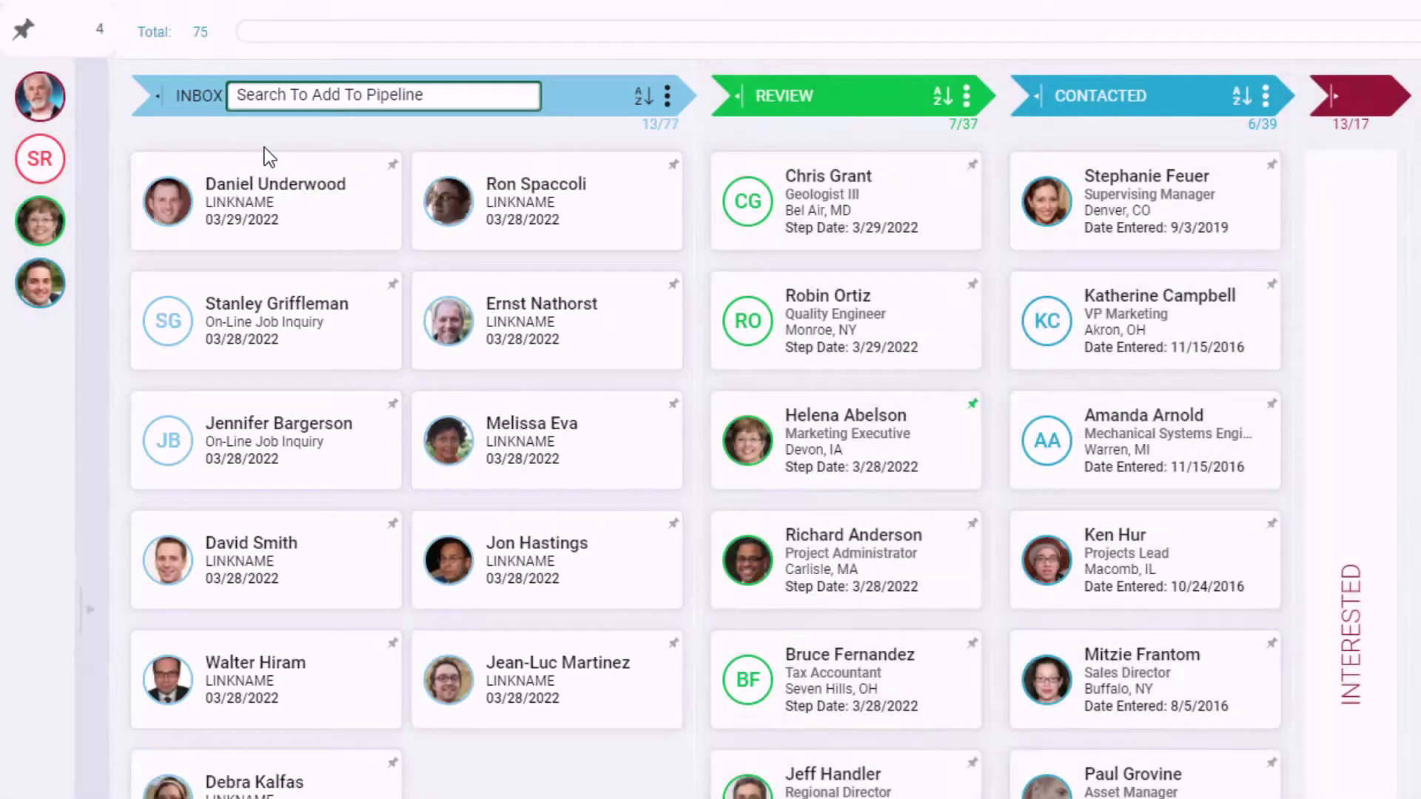
{"action": "left_click_drag", "start_coordinate": [292, 212], "coordinate": [1026, 175]}
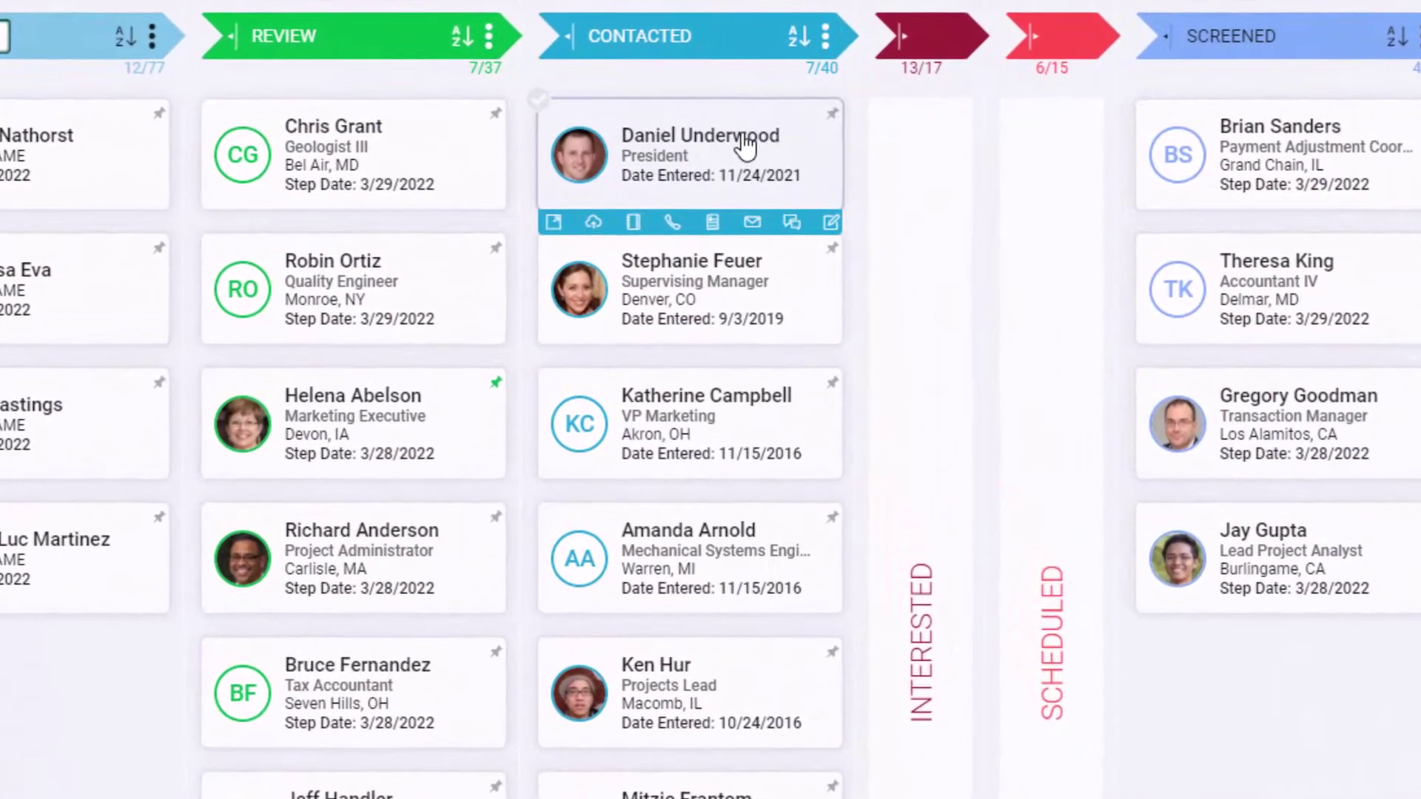
- Sort the Contacted column by Activity Date and dismiss the sort choices
{"action": "left_click", "coordinate": [795, 45]}
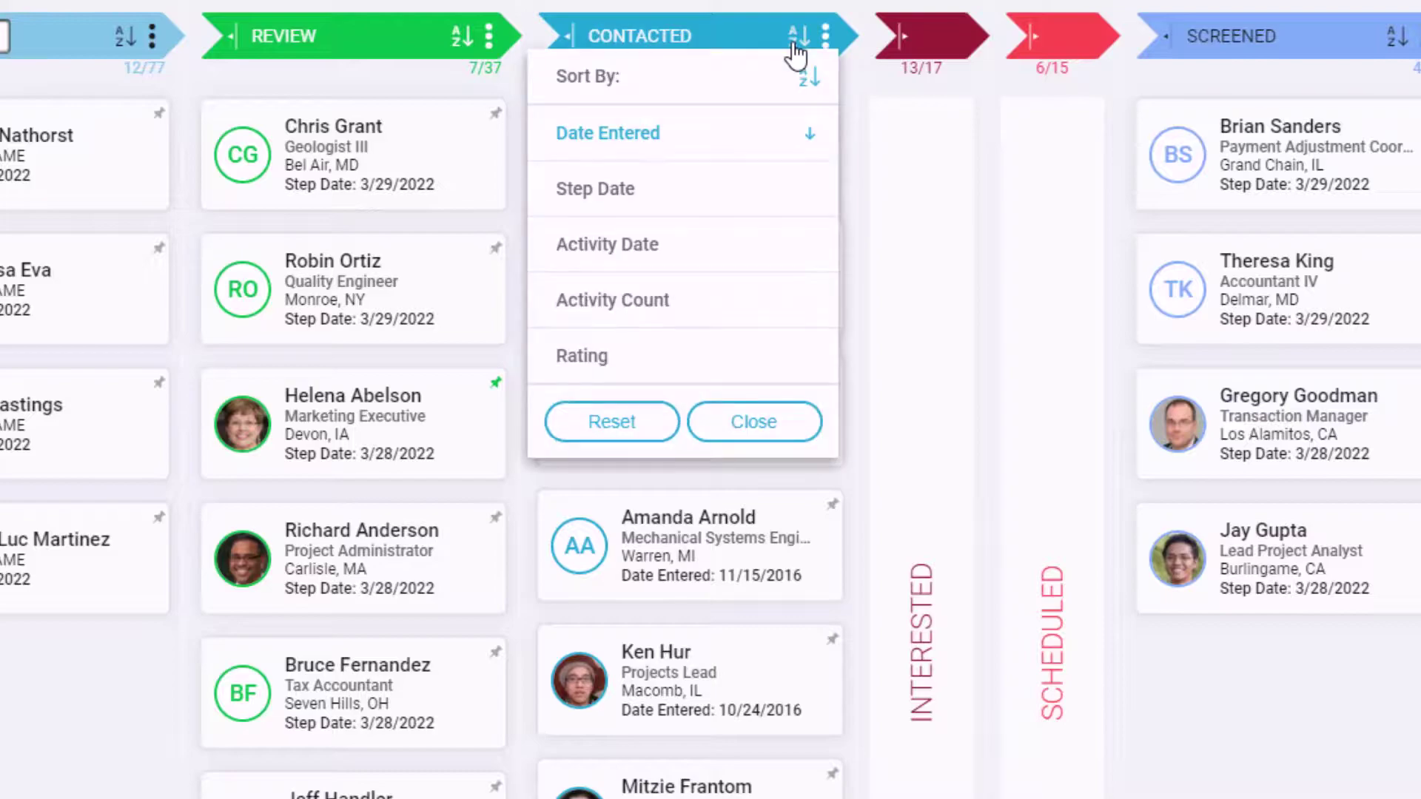
{"action": "left_click", "coordinate": [725, 247]}
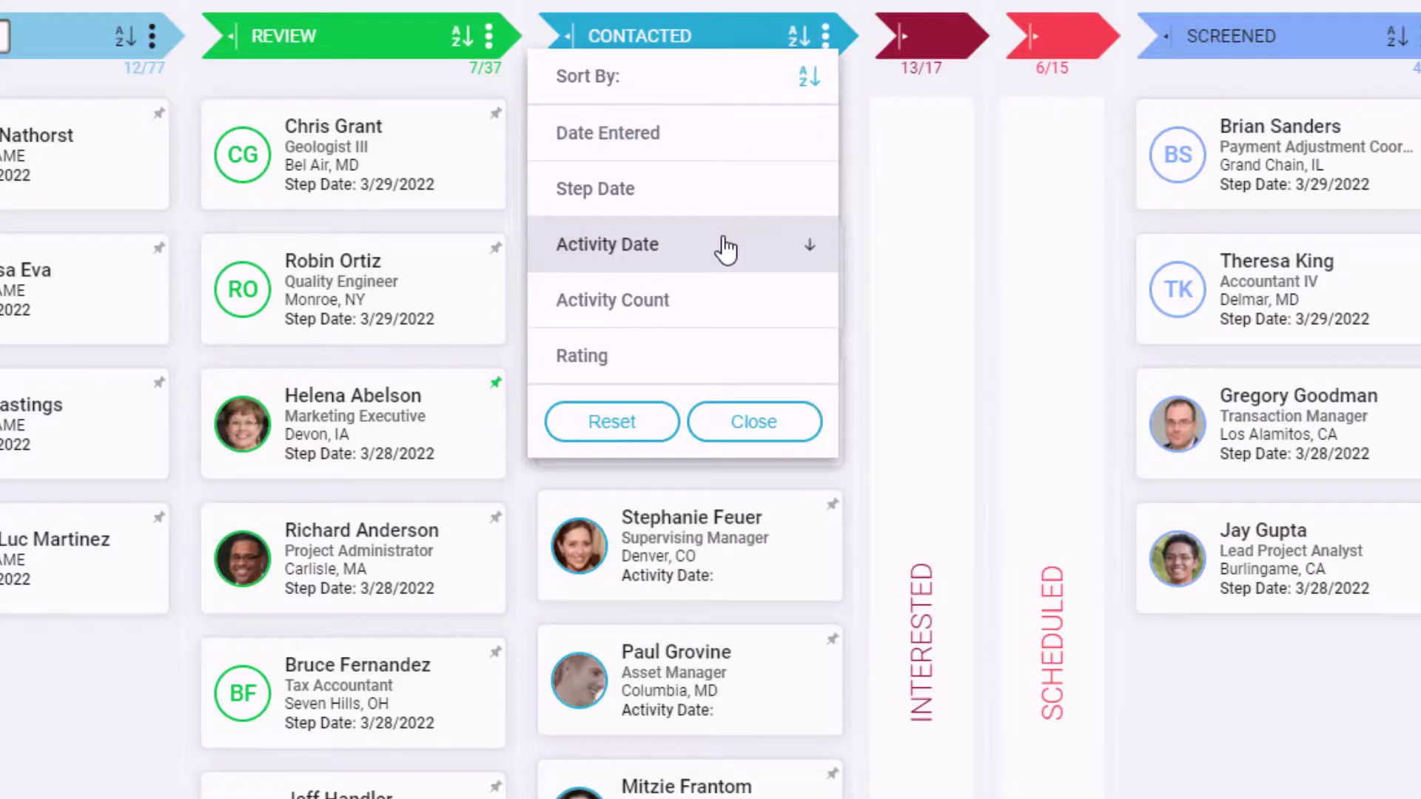
{"action": "left_click", "coordinate": [762, 428]}
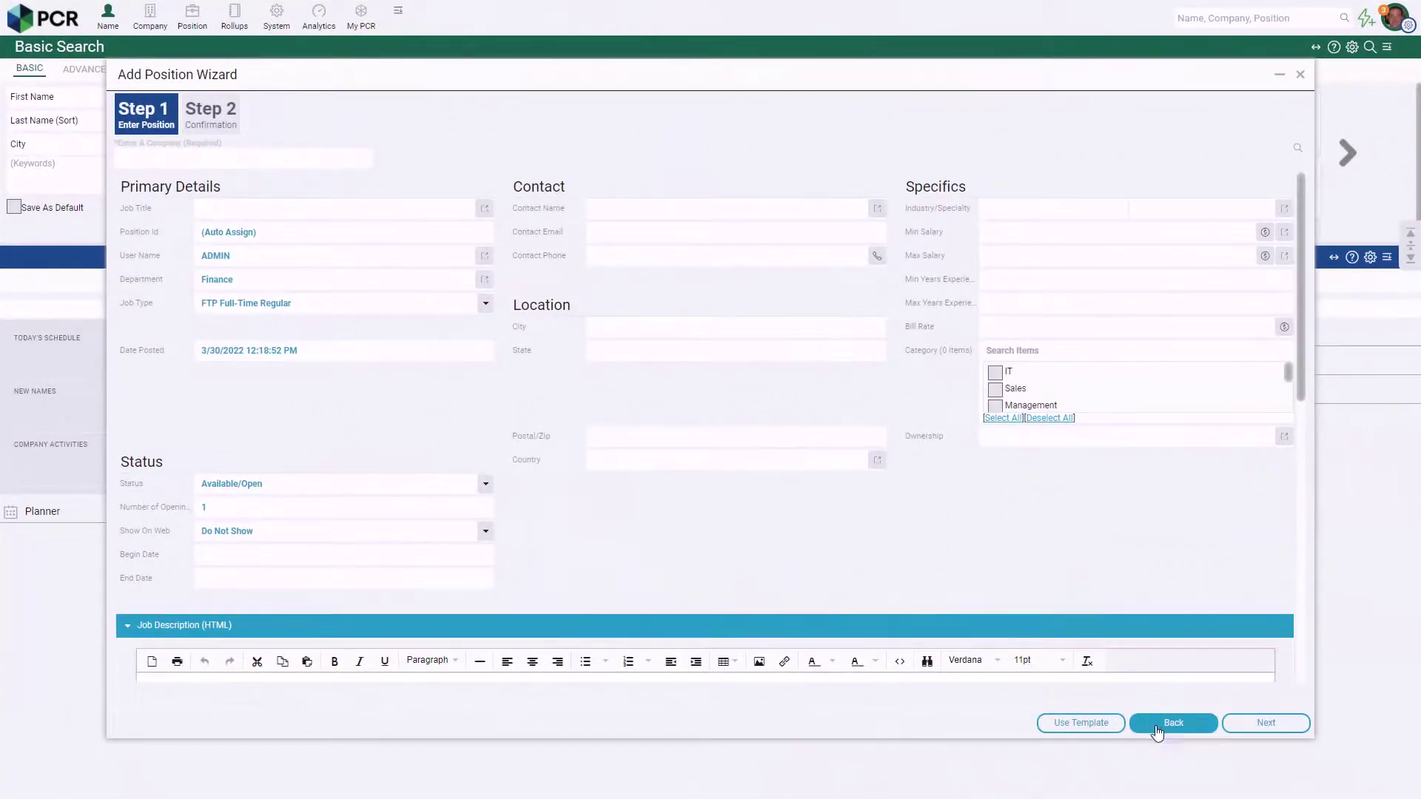
- Bring up the Select Pipeline dialog and list the pipelines available for the new position
{"action": "left_click", "coordinate": [1157, 732]}
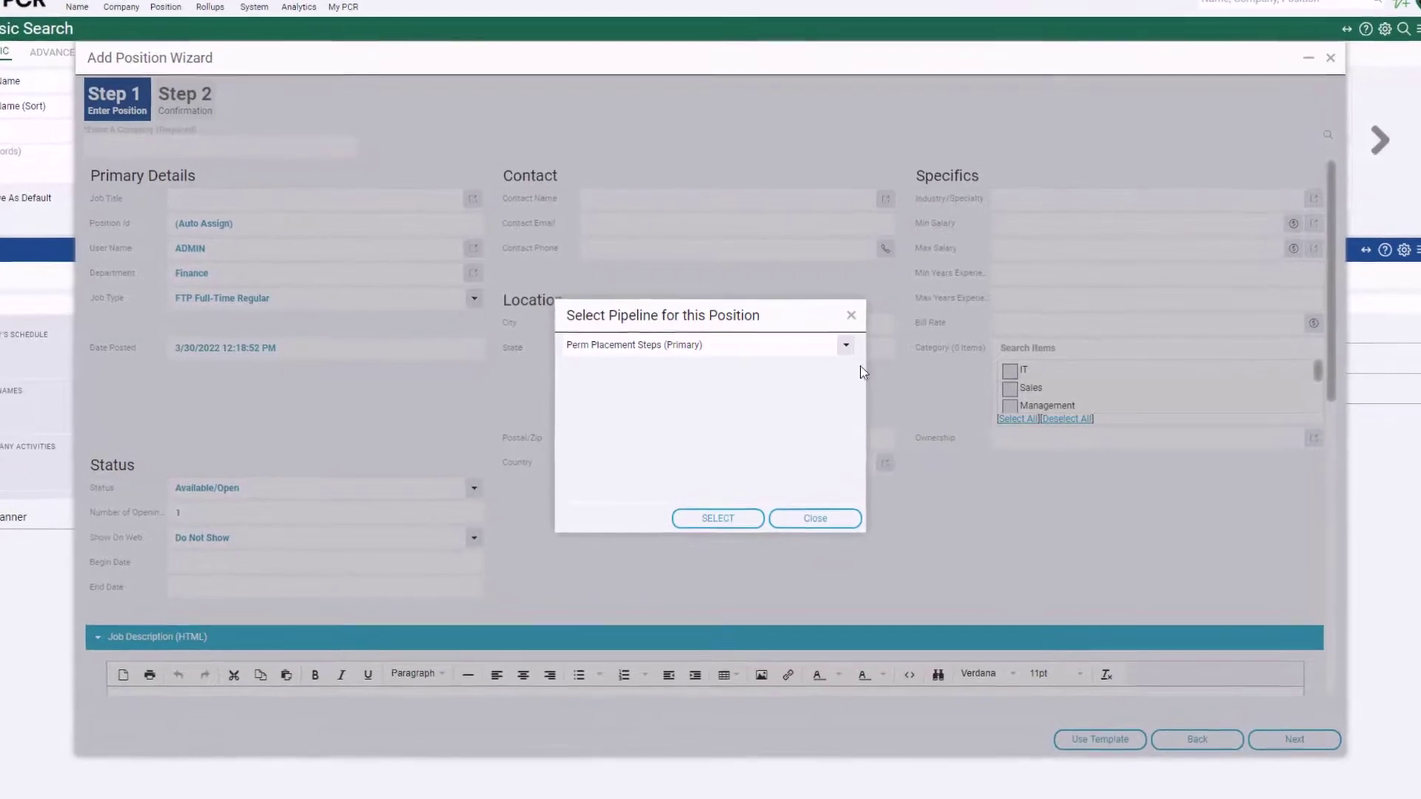
{"action": "left_click", "coordinate": [846, 345]}
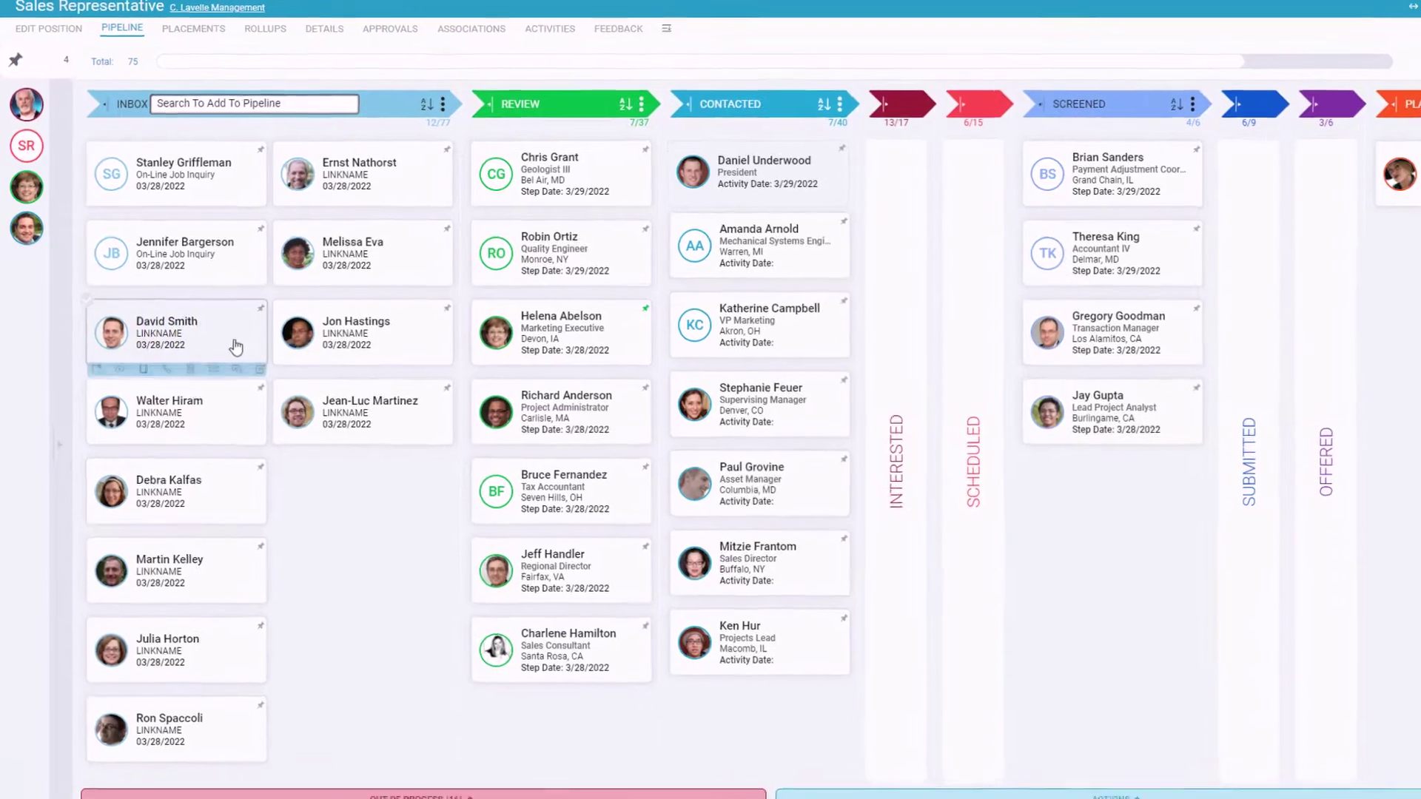
{"action": "mouse_move", "coordinate": [292, 426]}
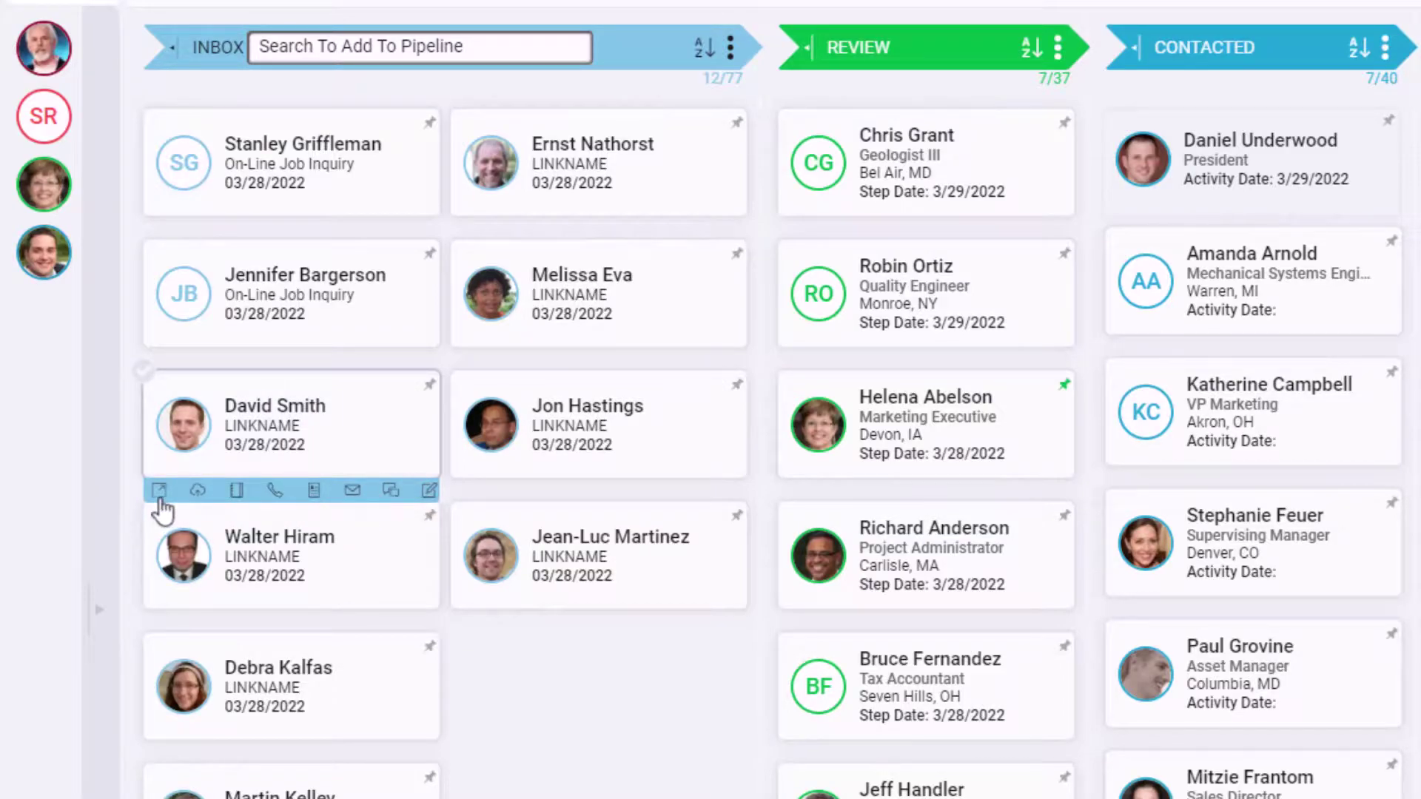
{"action": "left_click", "coordinate": [426, 391]}
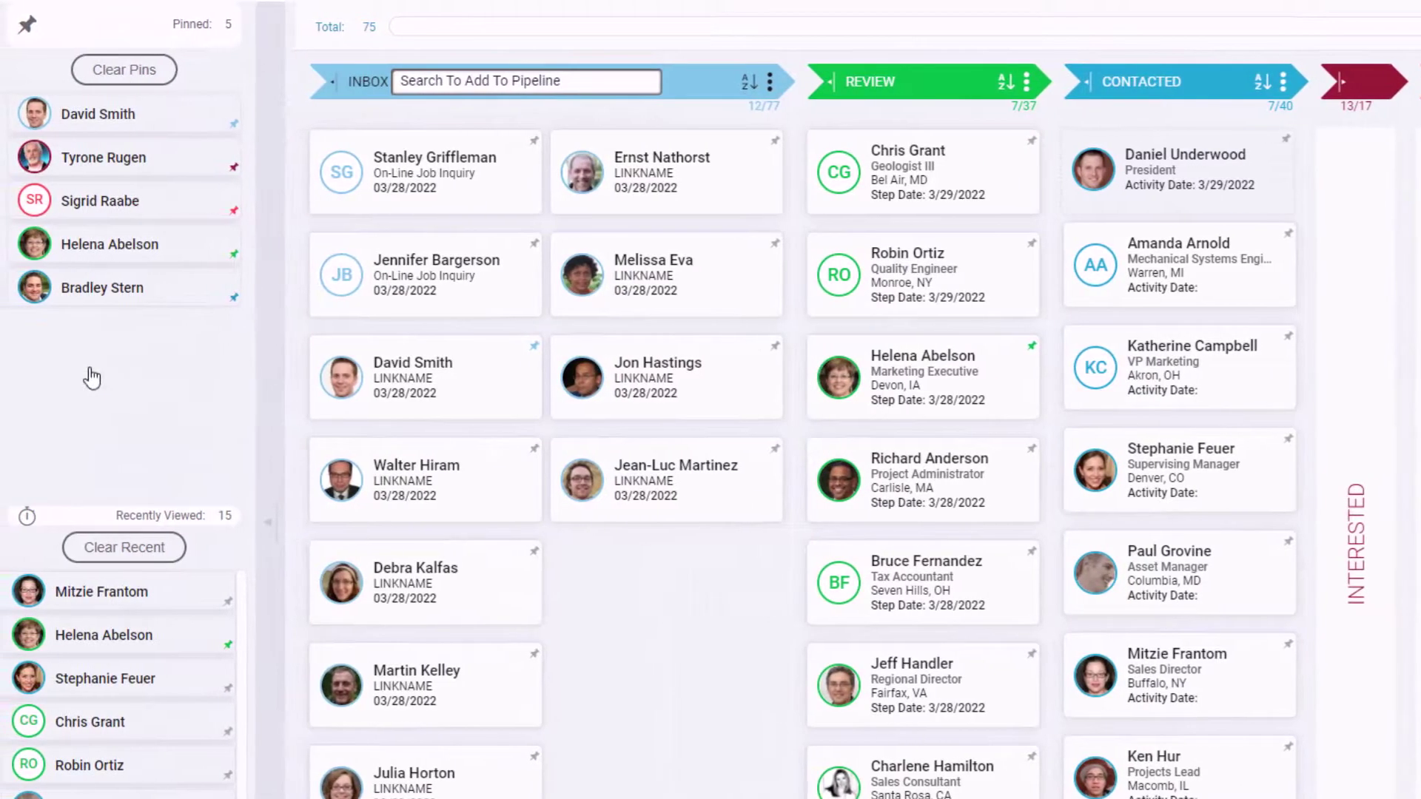
{"action": "left_click", "coordinate": [276, 442]}
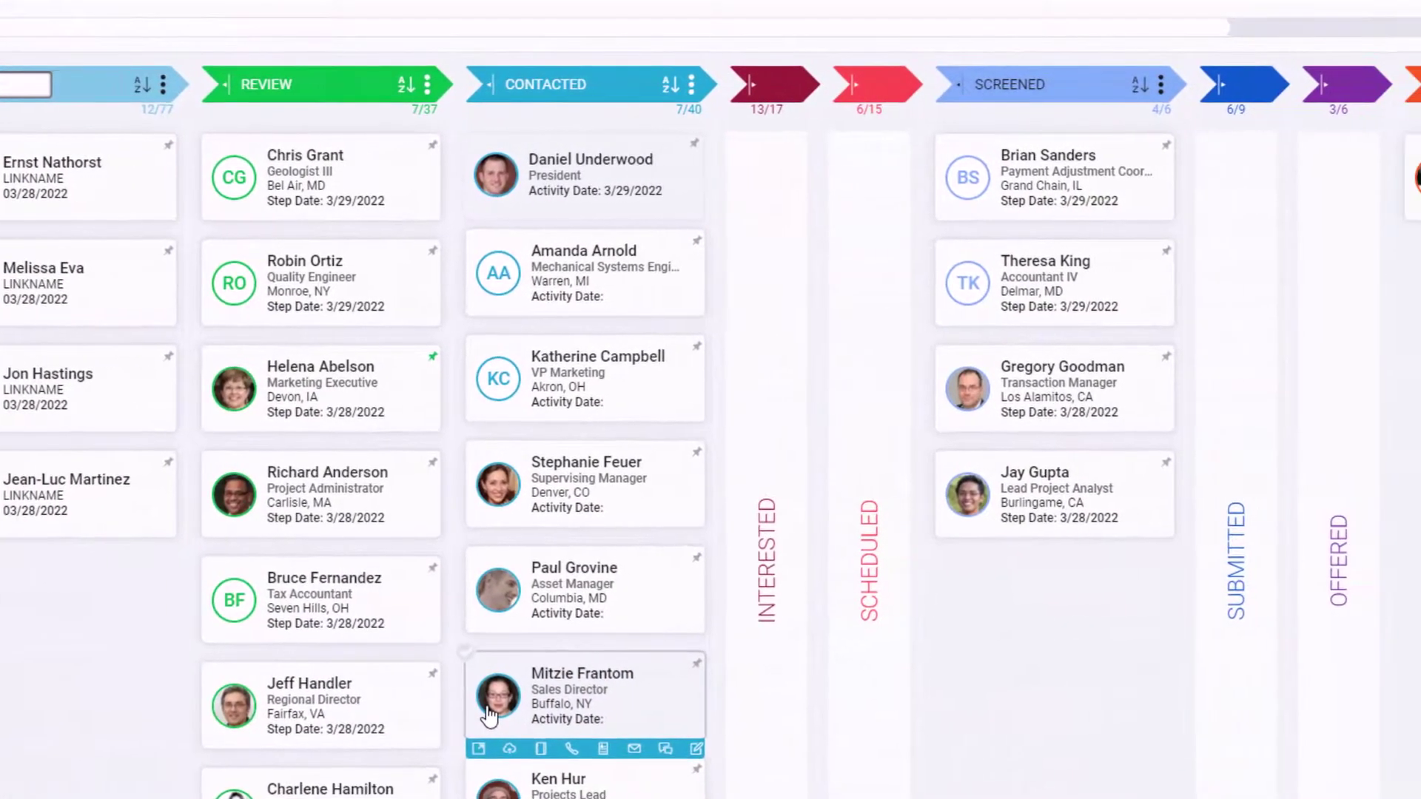
{"action": "right_click", "coordinate": [589, 708]}
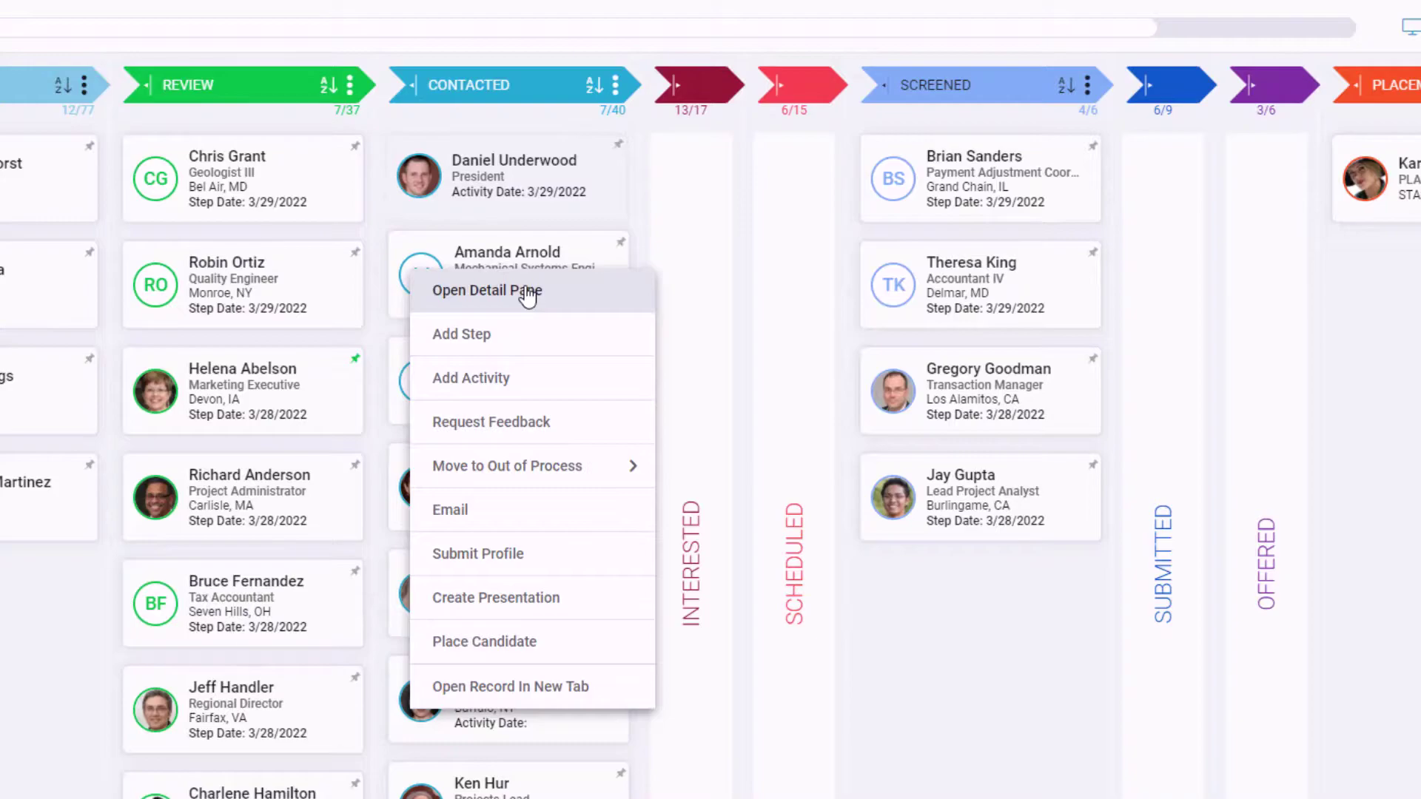
{"action": "left_click", "coordinate": [529, 293]}
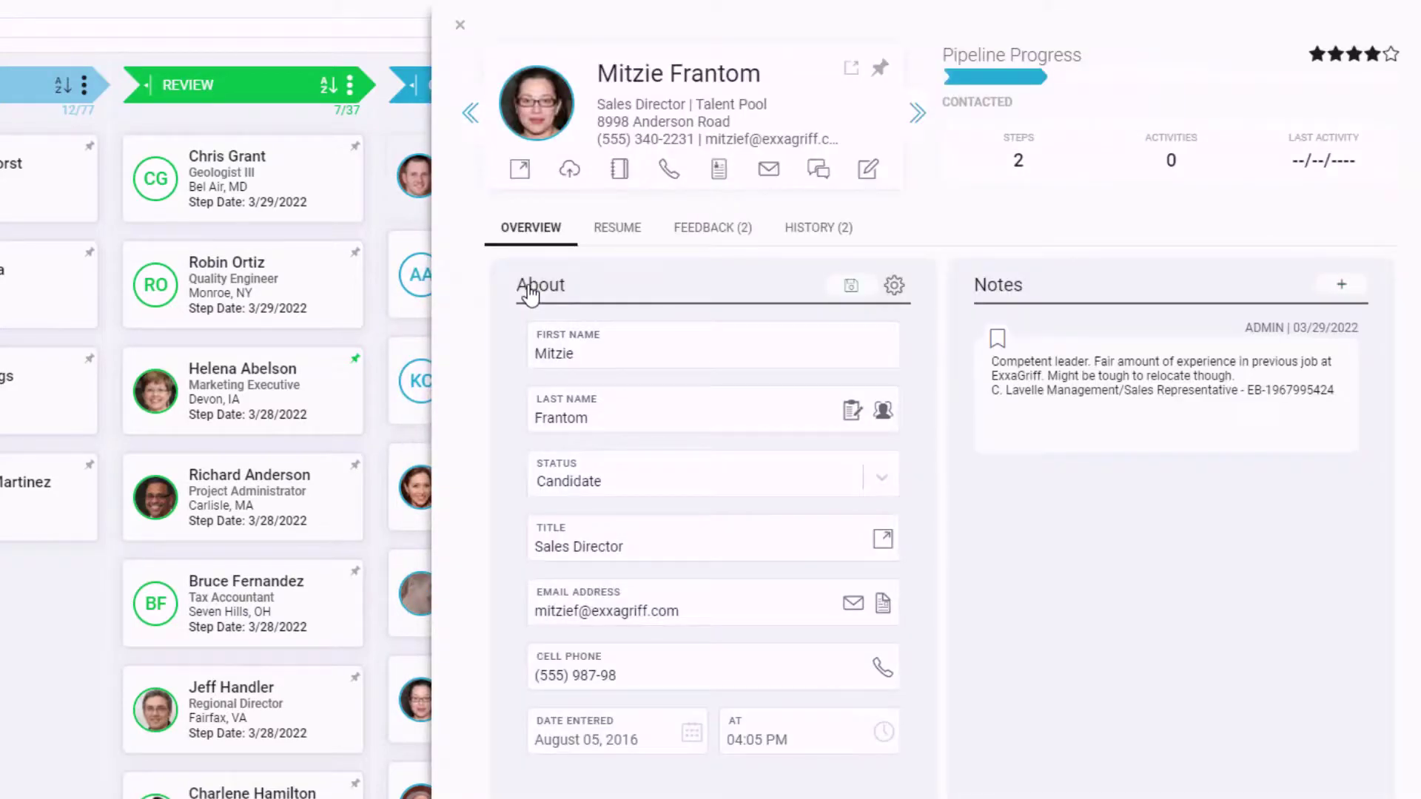
{"action": "left_click", "coordinate": [619, 234]}
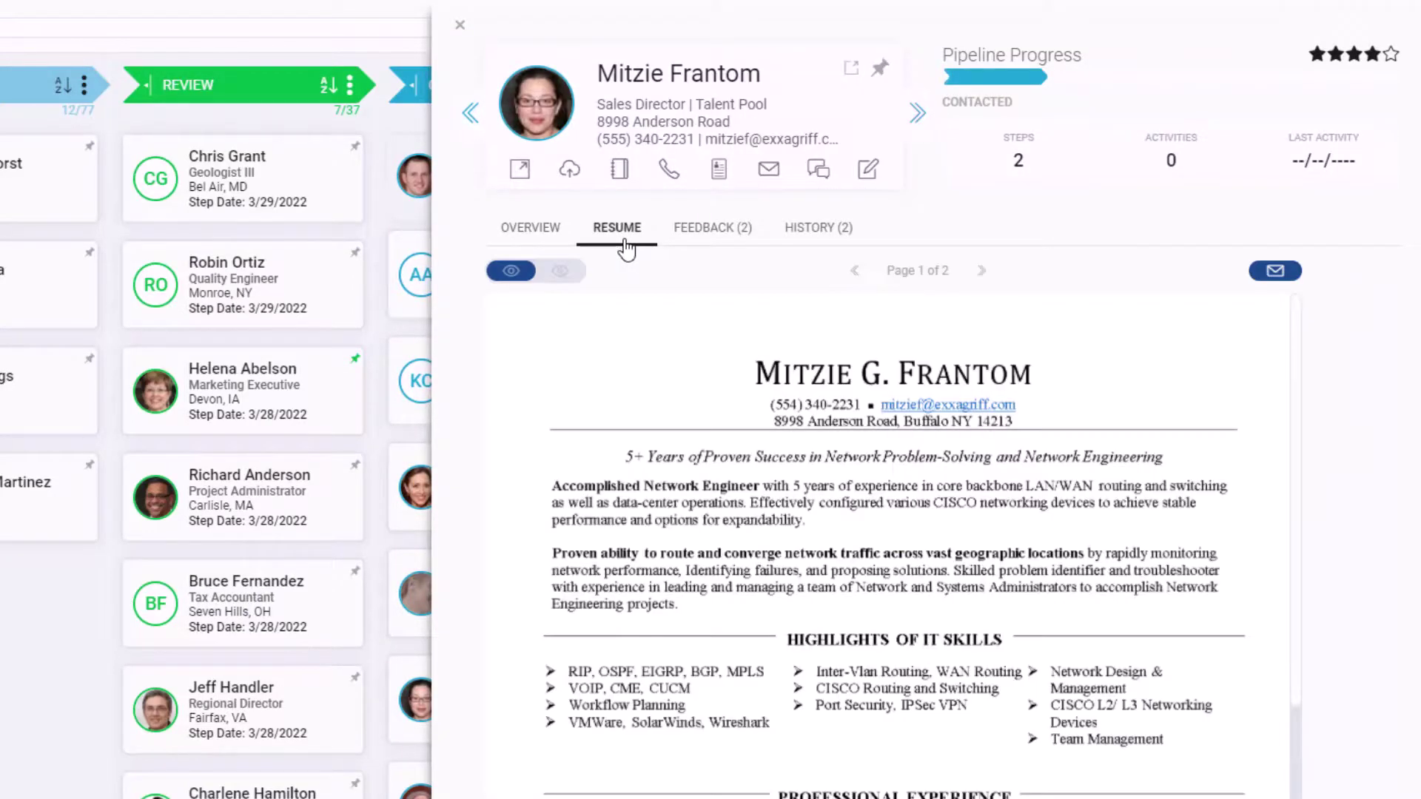
{"action": "left_click", "coordinate": [683, 234]}
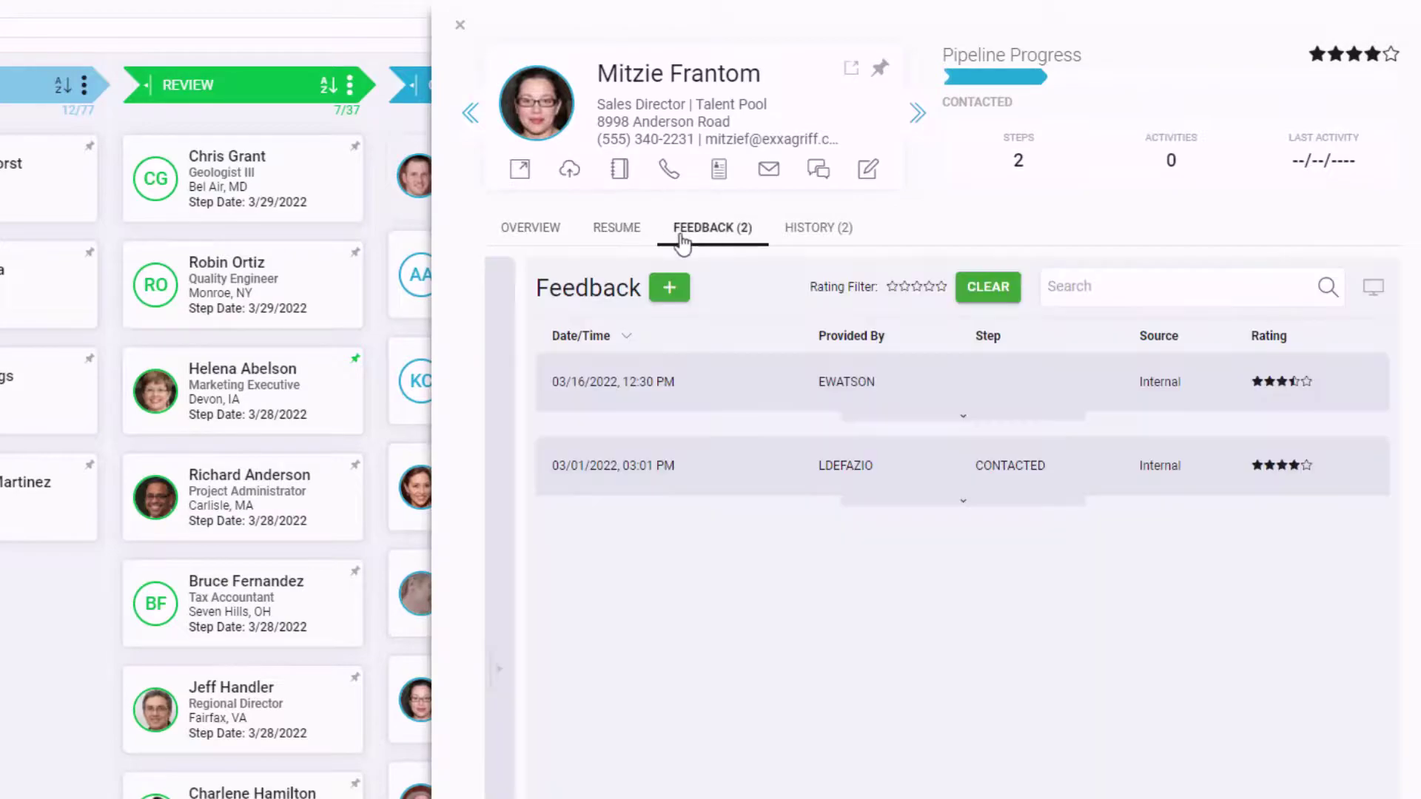
{"action": "left_click", "coordinate": [791, 238]}
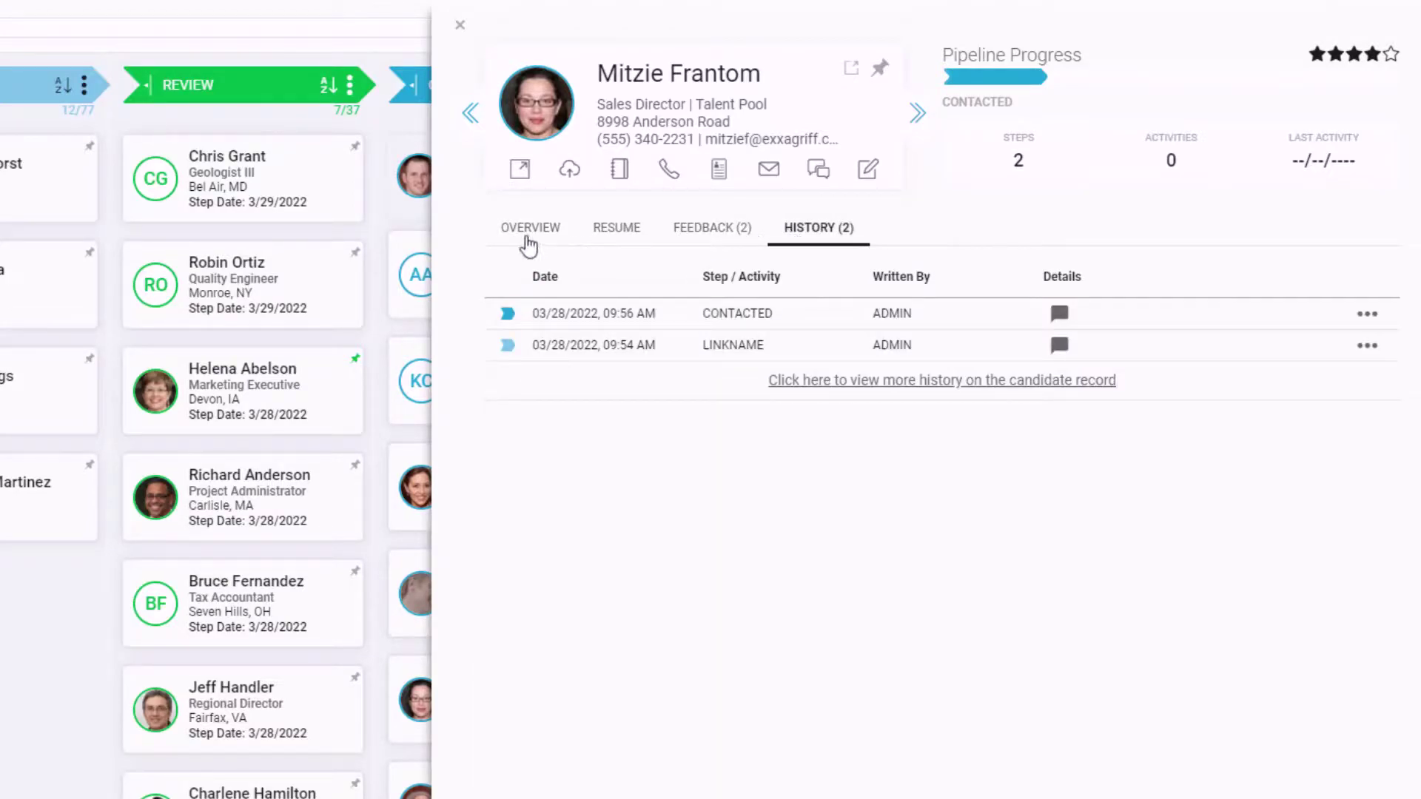
{"action": "left_click", "coordinate": [522, 239]}
{"action": "type", "text": "(555) 987-98"}
{"action": "left_click", "coordinate": [648, 677]}
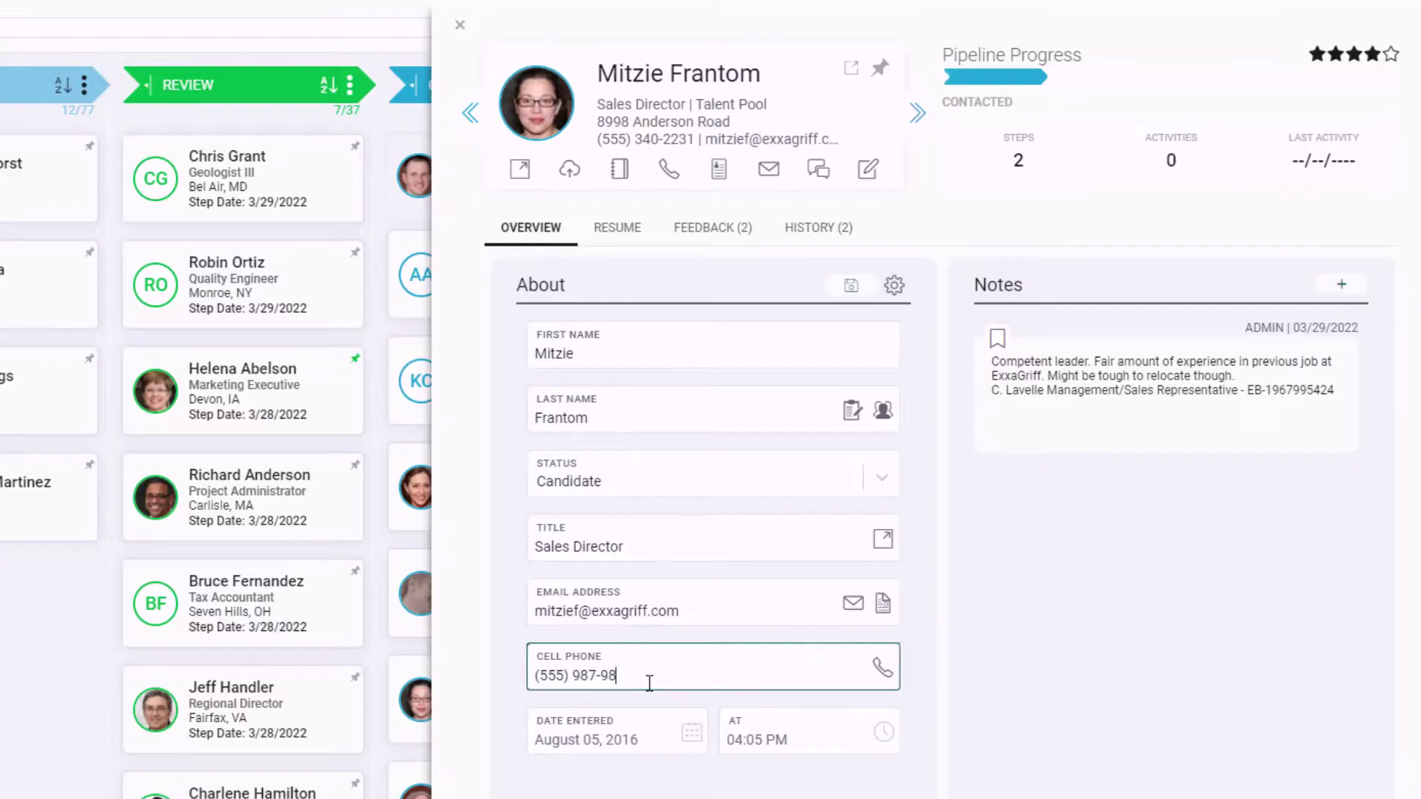
{"action": "type", "text": "34"}
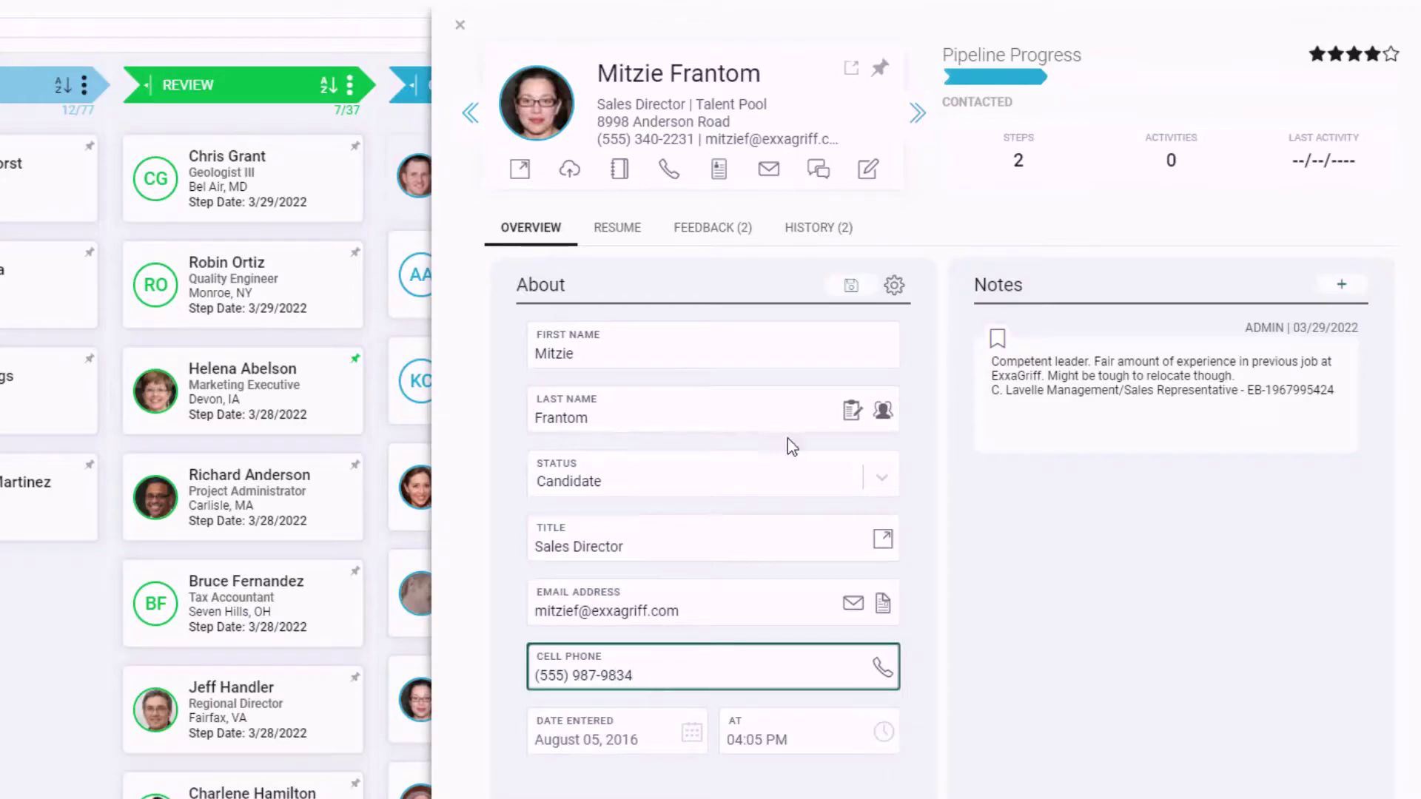
{"action": "left_click", "coordinate": [843, 292]}
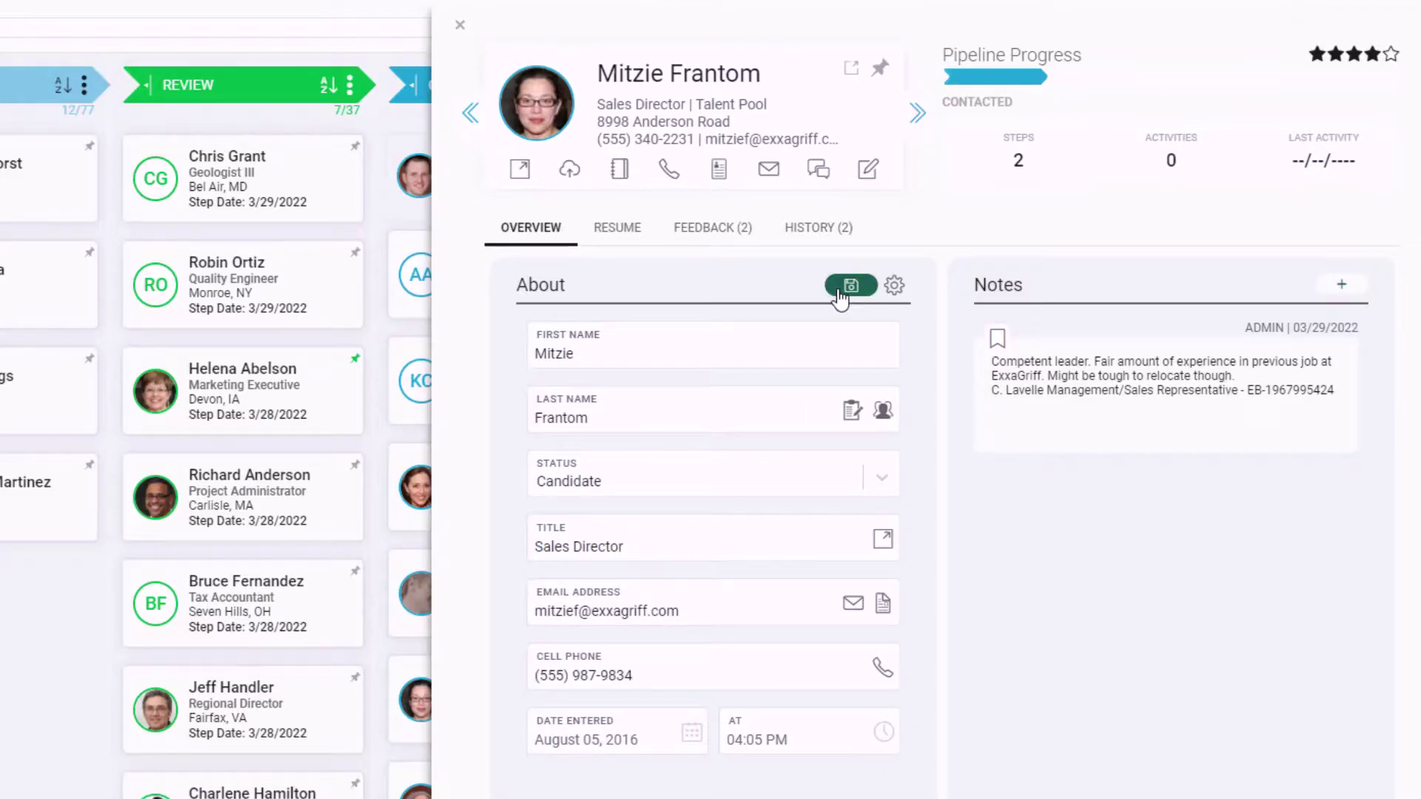
{"action": "left_click", "coordinate": [618, 236]}
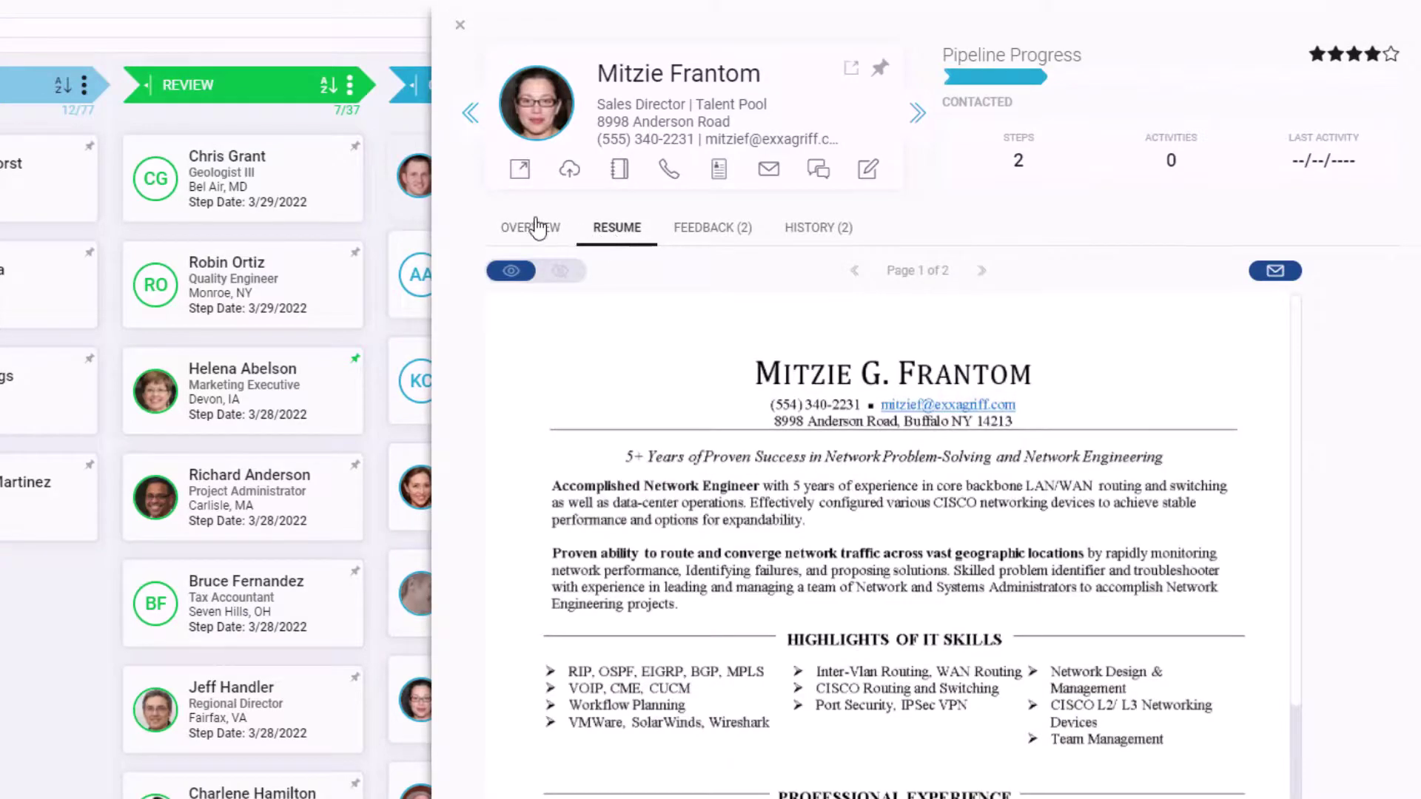
{"action": "left_click", "coordinate": [461, 112]}
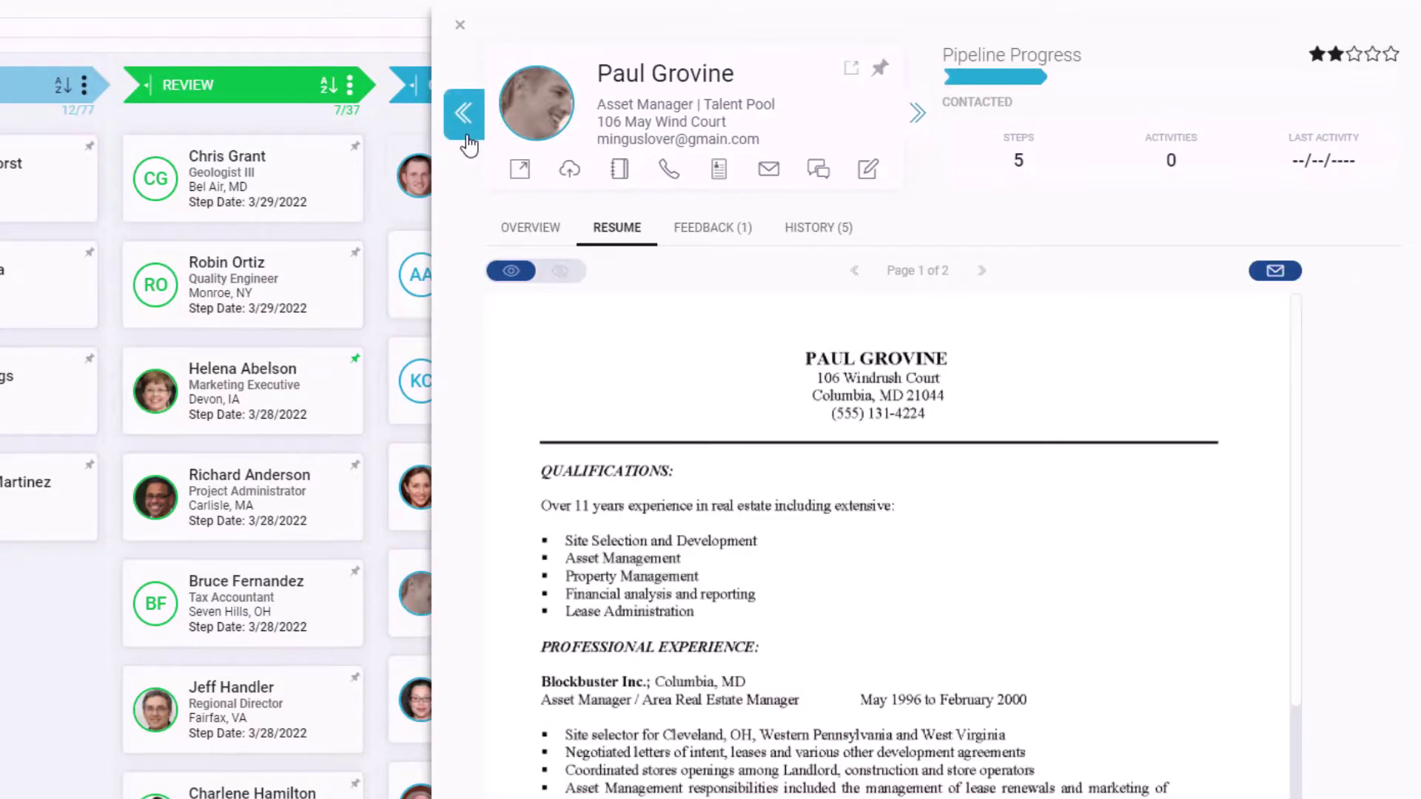
{"action": "left_click", "coordinate": [466, 142]}
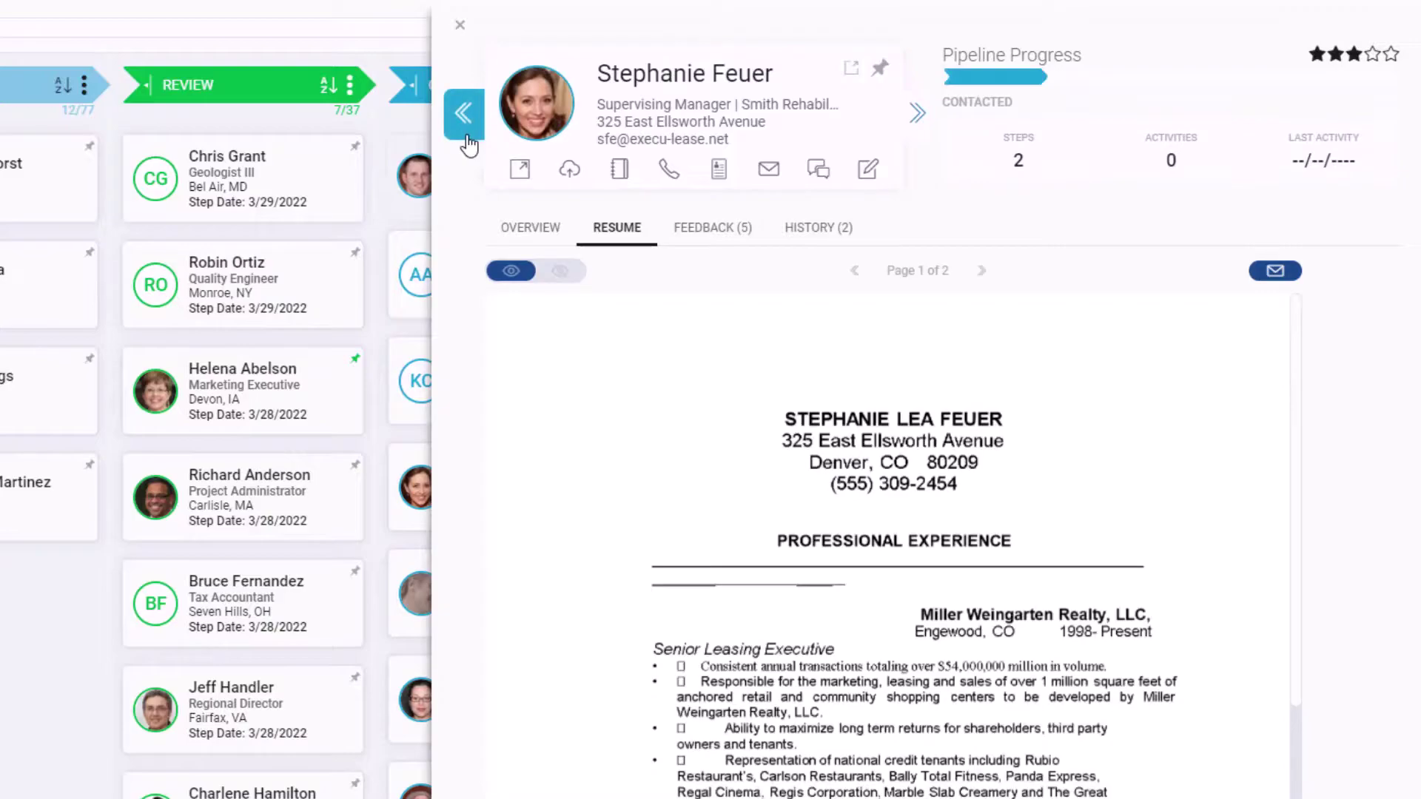
{"action": "left_click", "coordinate": [460, 26]}
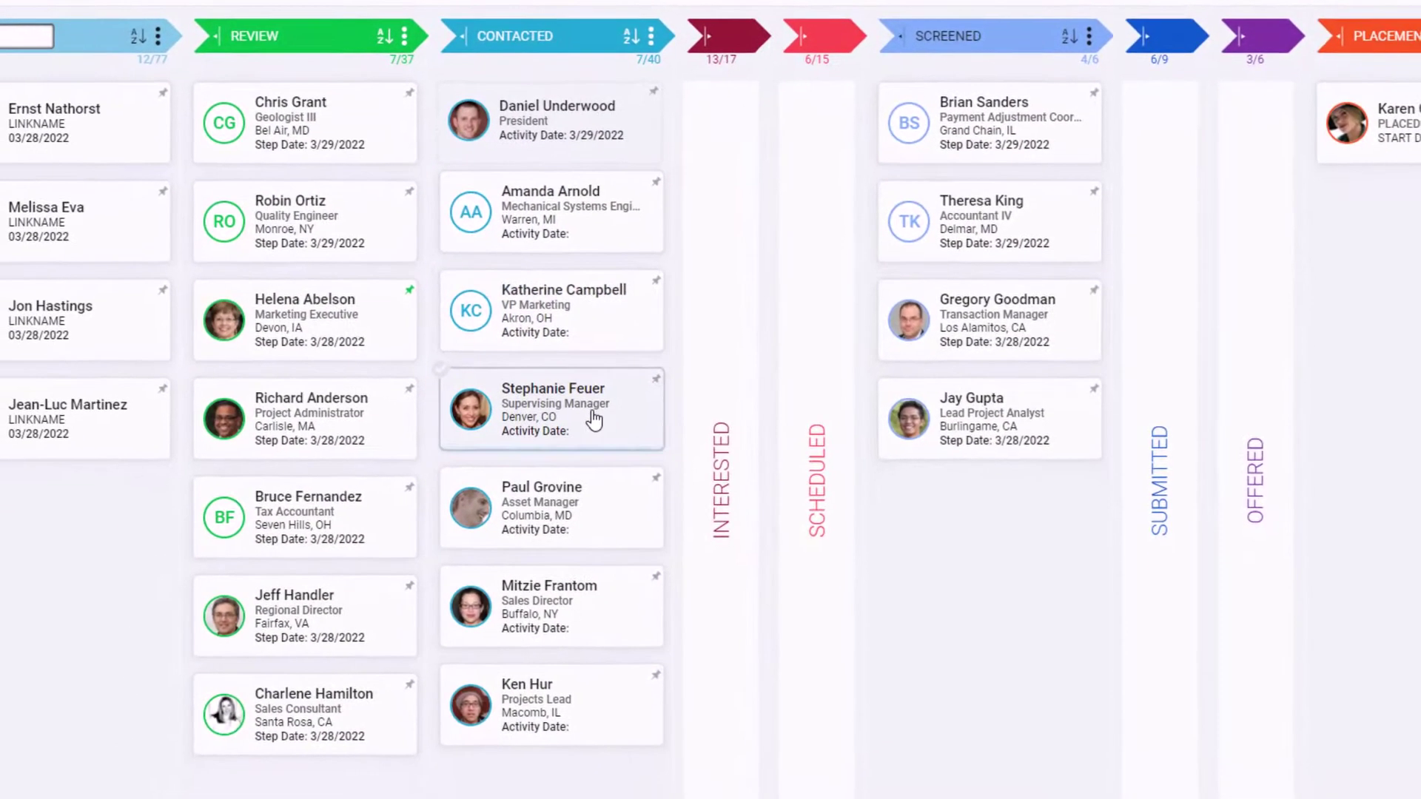
{"action": "right_click", "coordinate": [601, 398]}
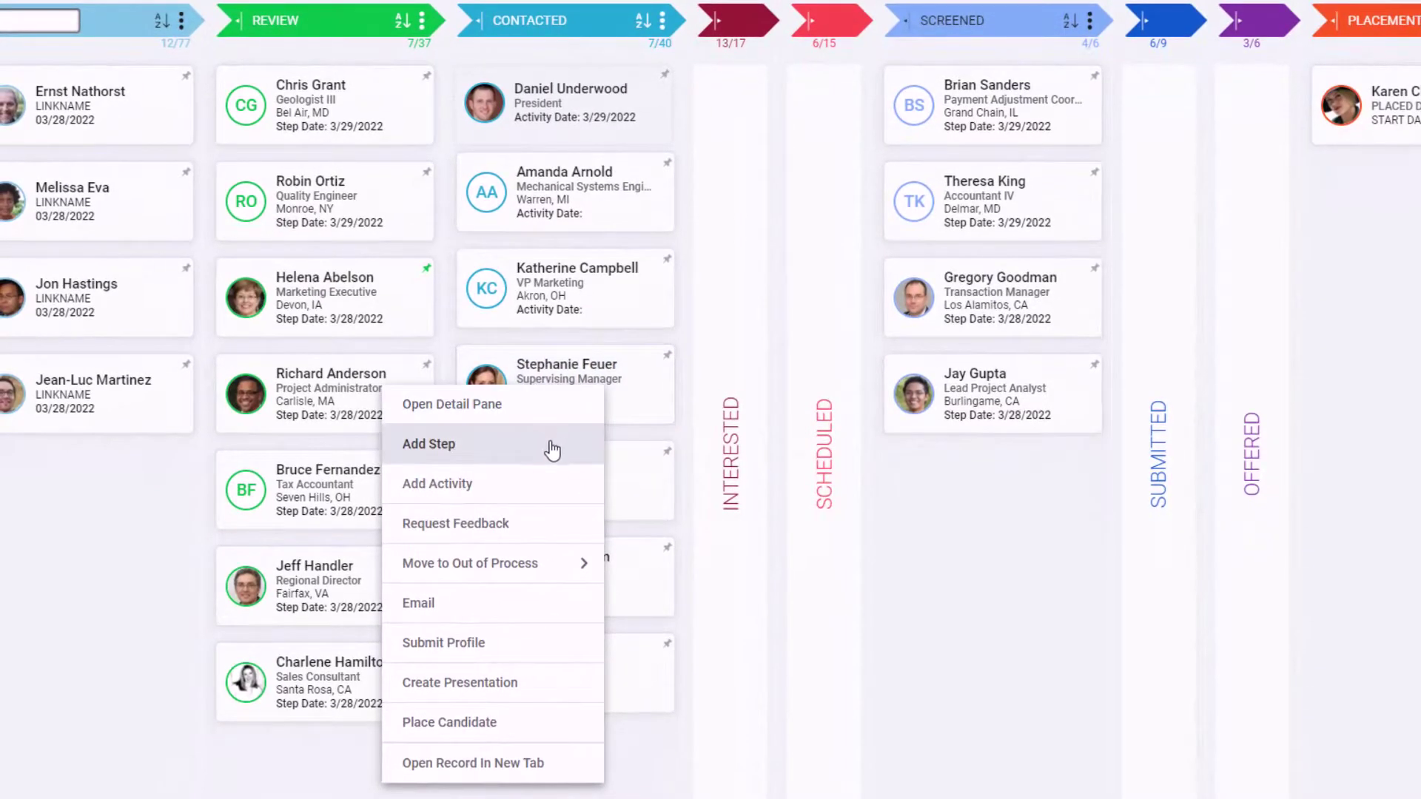
{"action": "left_click", "coordinate": [552, 445]}
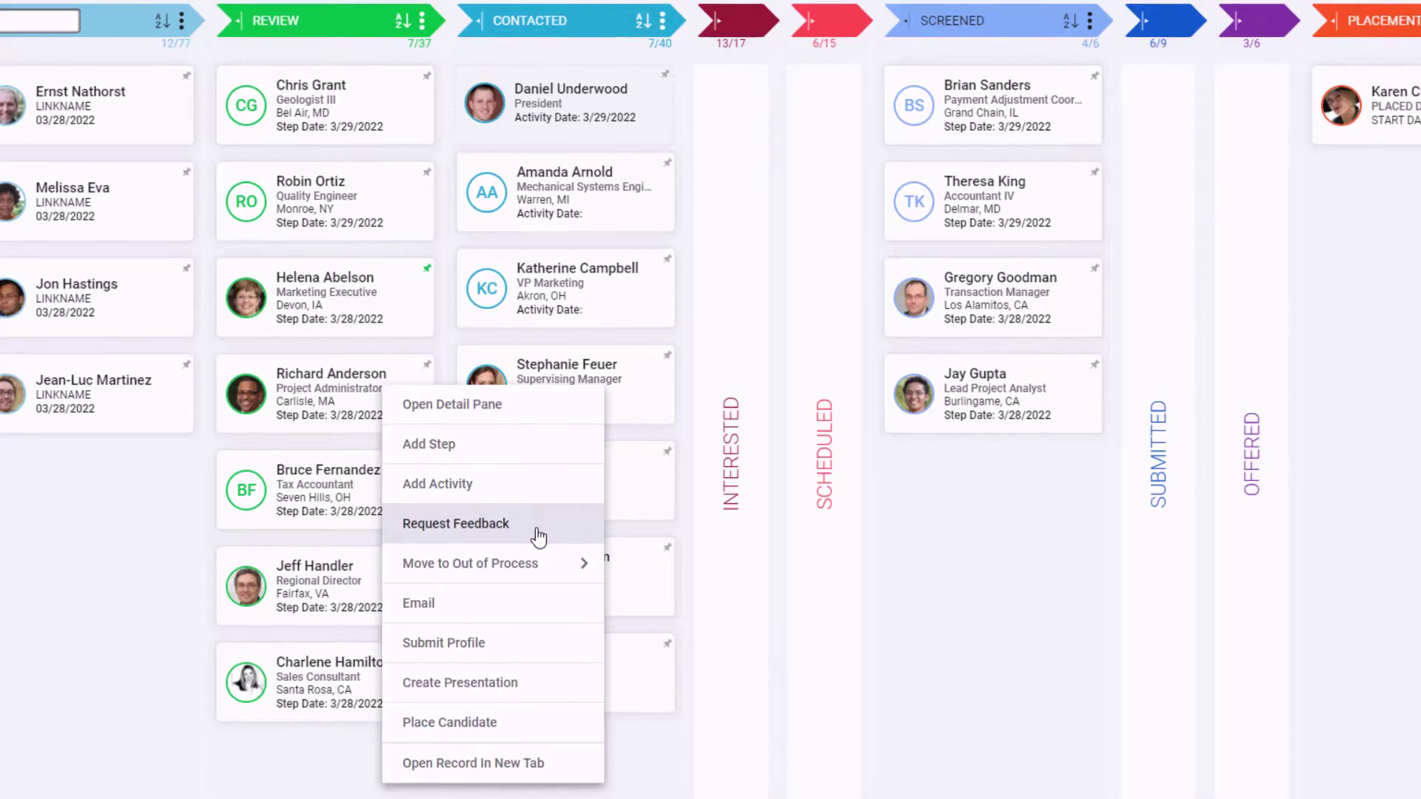
{"action": "left_click", "coordinate": [531, 407]}
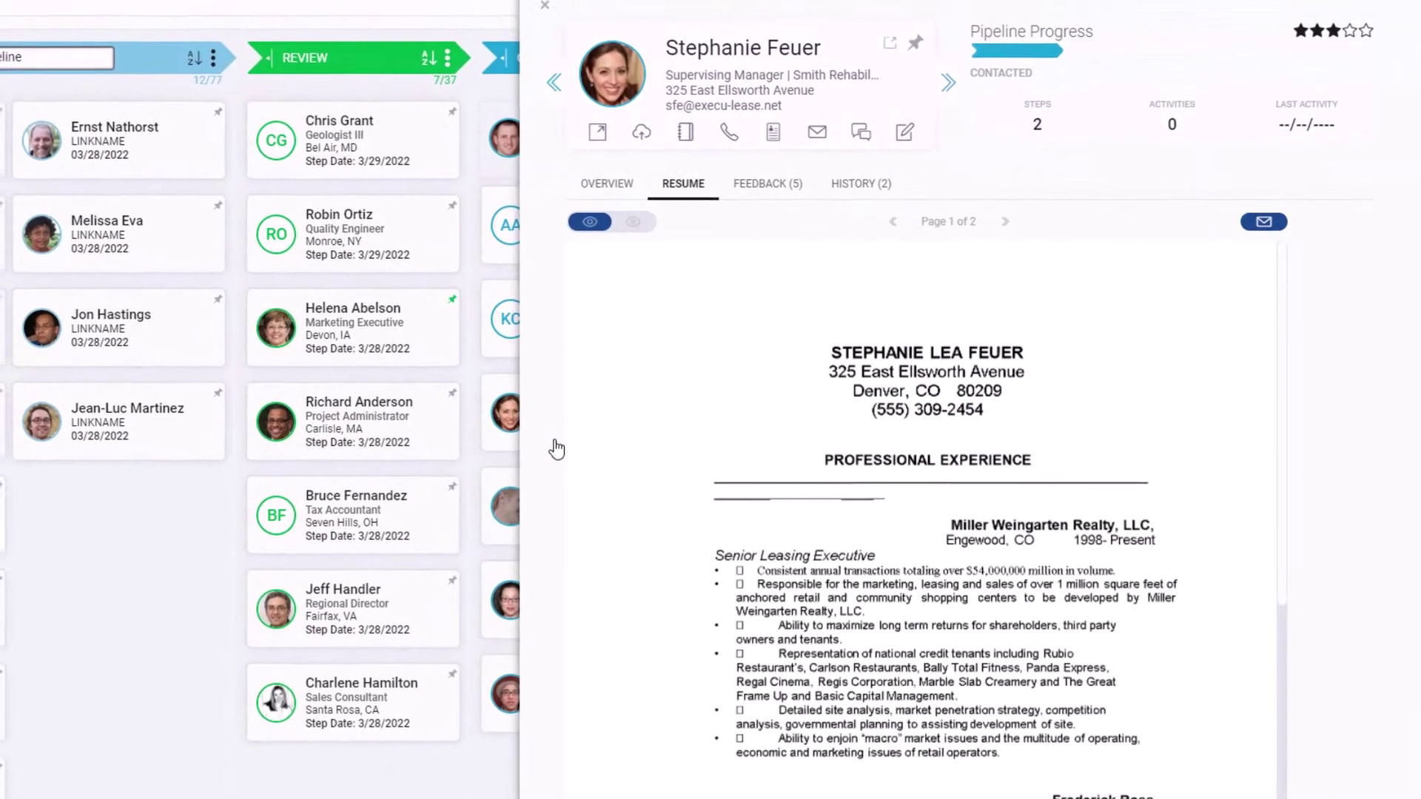
{"action": "left_click", "coordinate": [775, 212]}
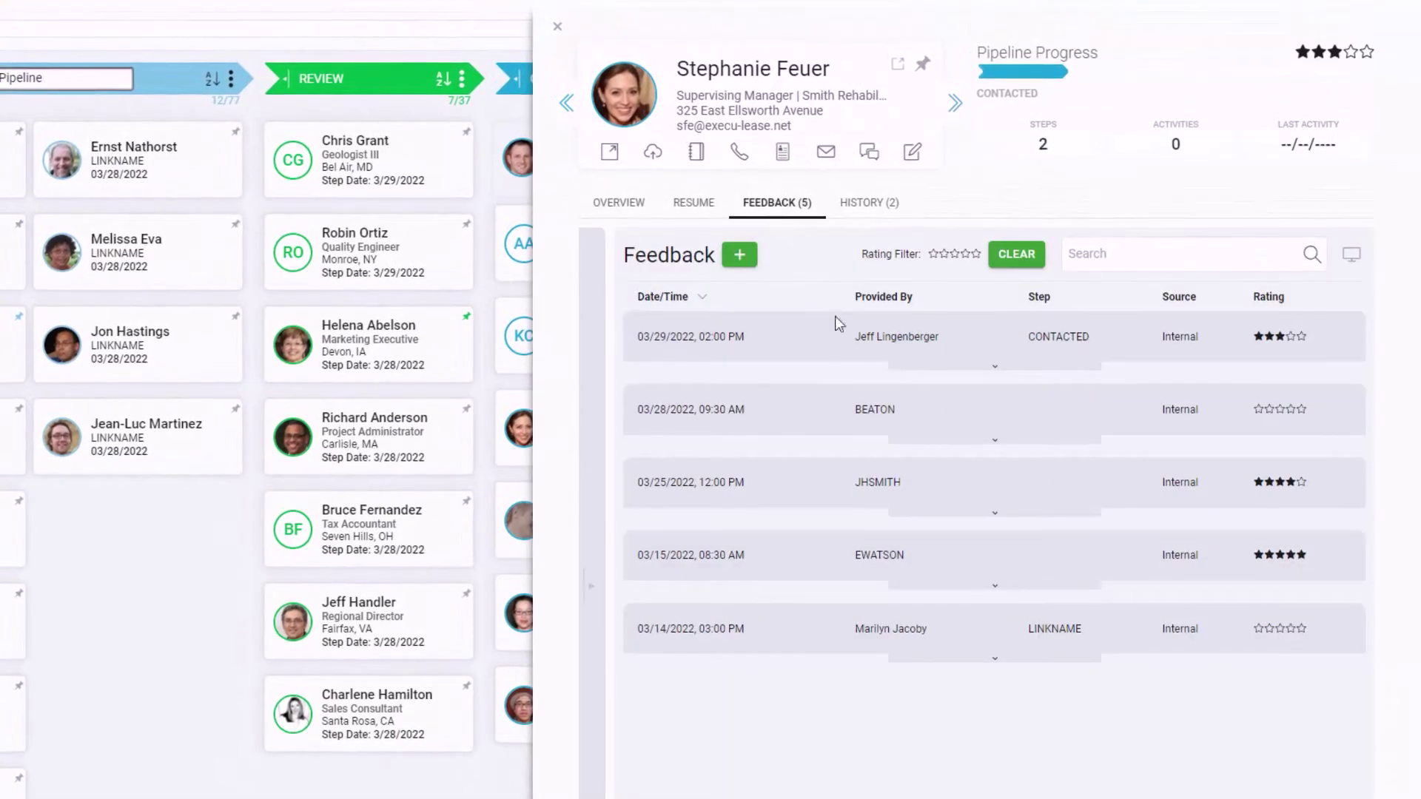
{"action": "left_click", "coordinate": [903, 670]}
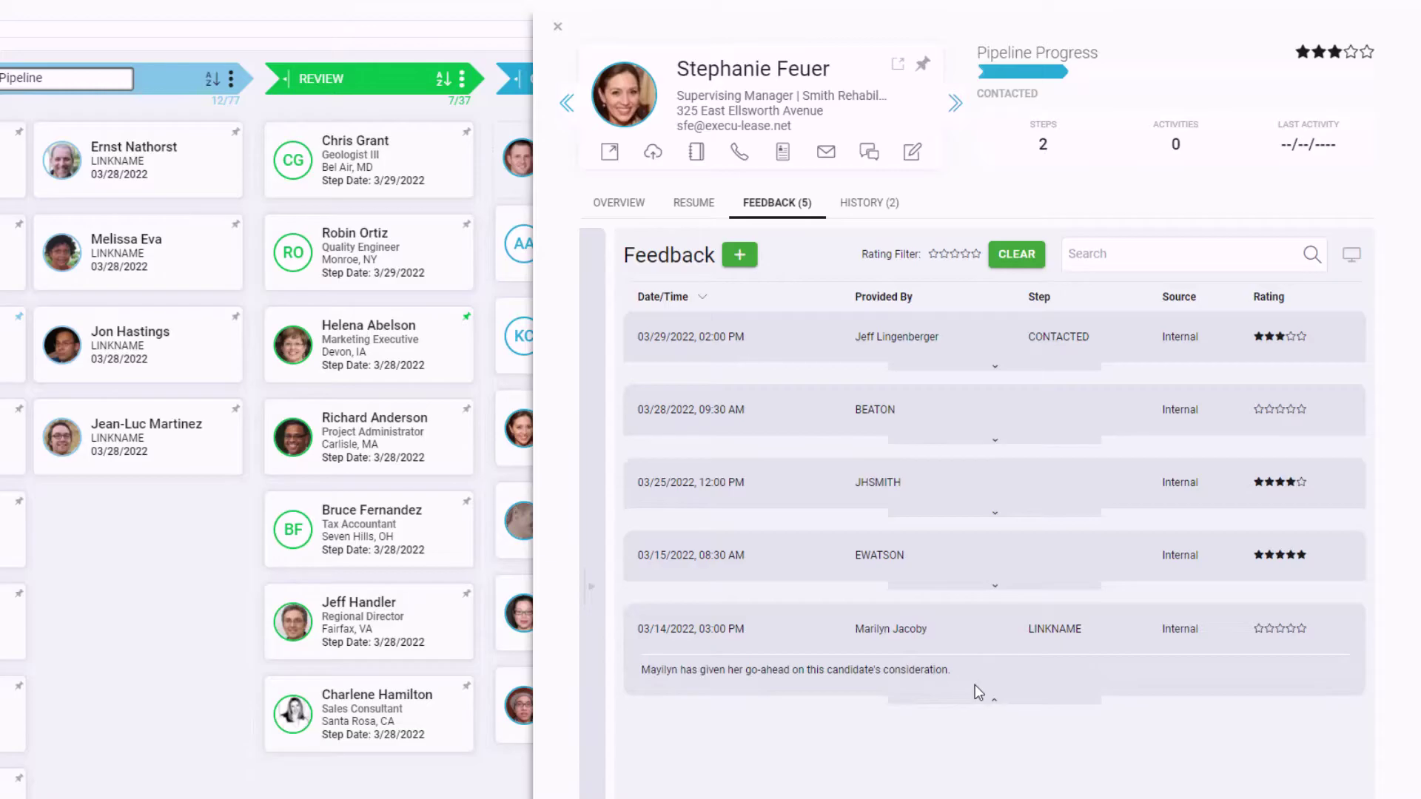
{"action": "left_click", "coordinate": [553, 32]}
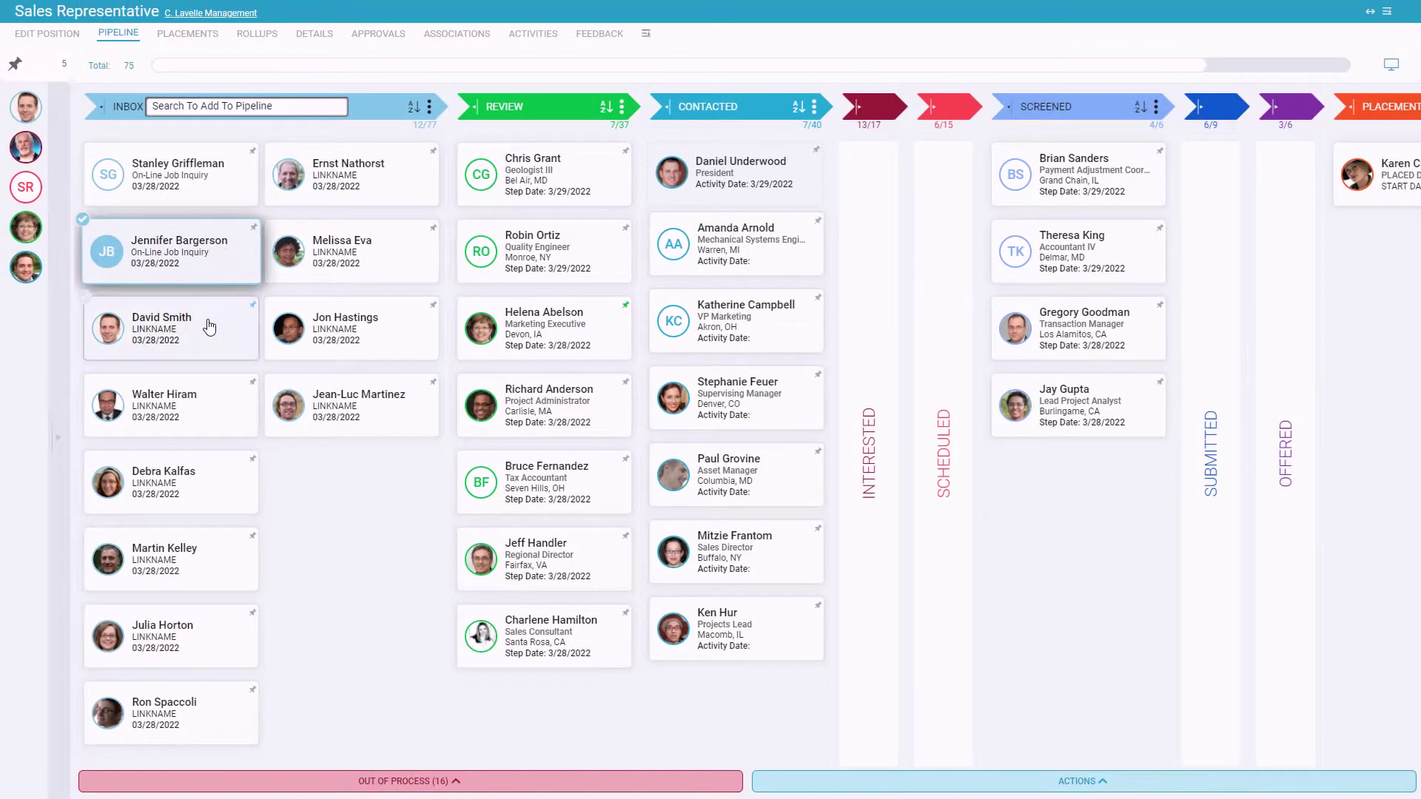
{"action": "left_click", "coordinate": [209, 325]}
{"action": "left_click", "coordinate": [213, 403]}
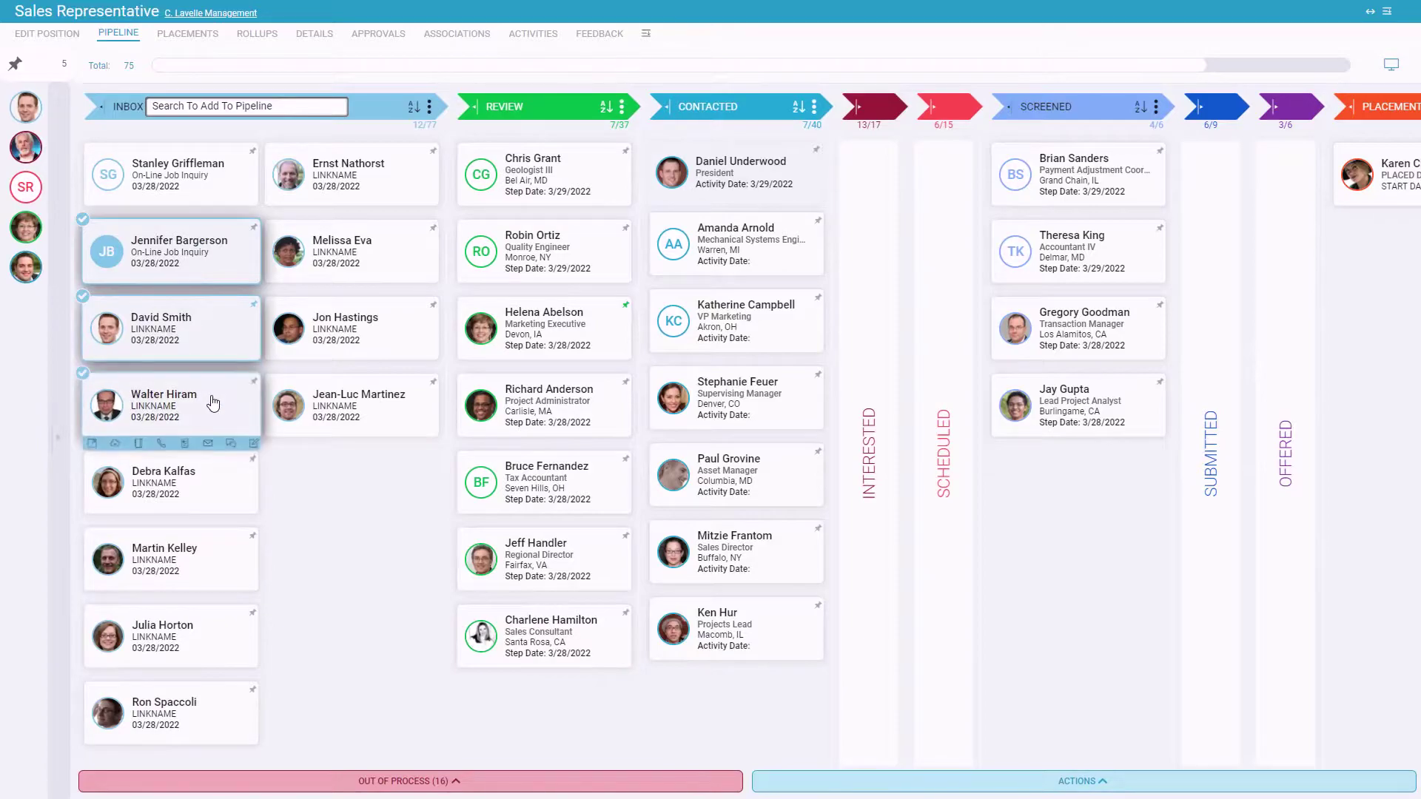
{"action": "left_click", "coordinate": [886, 782]}
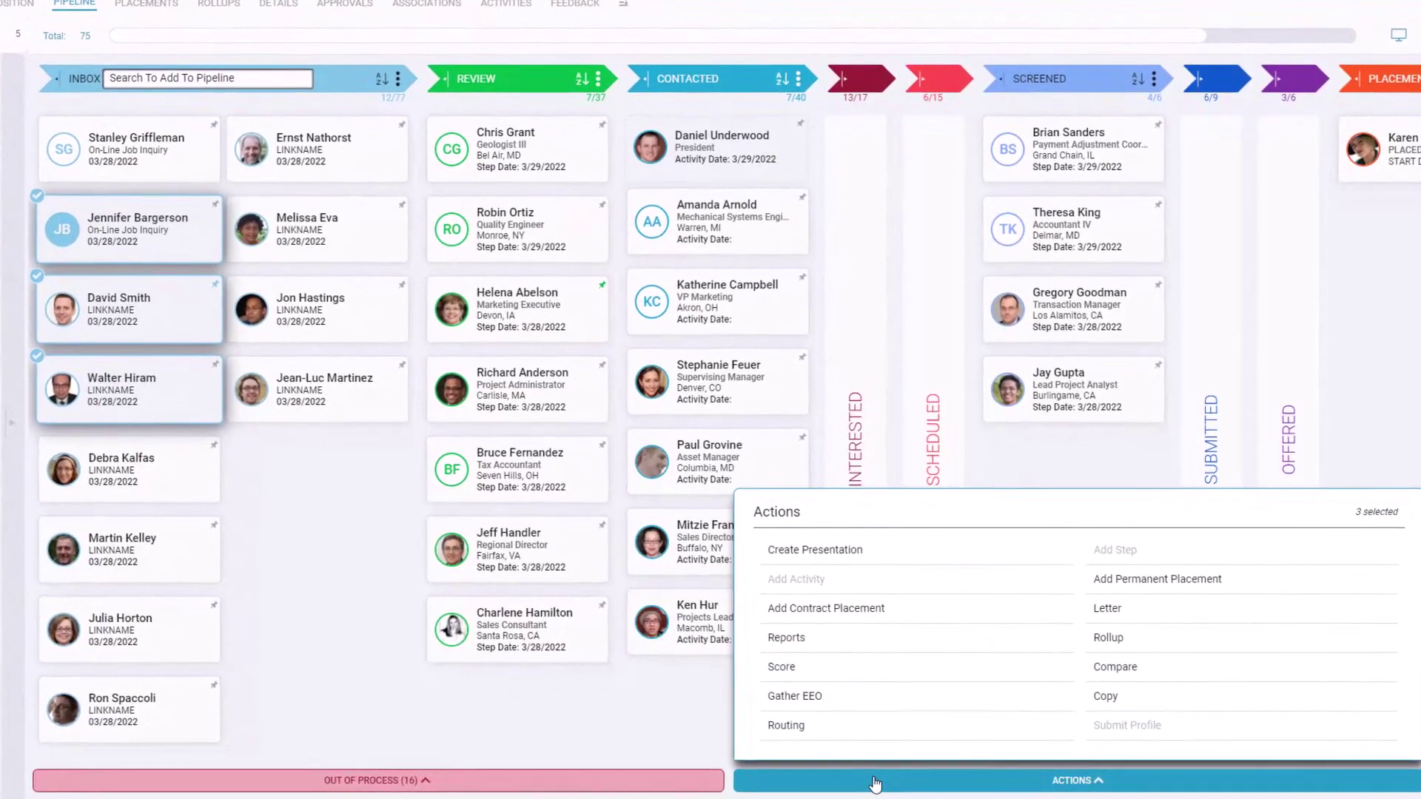
{"action": "left_click", "coordinate": [654, 782]}
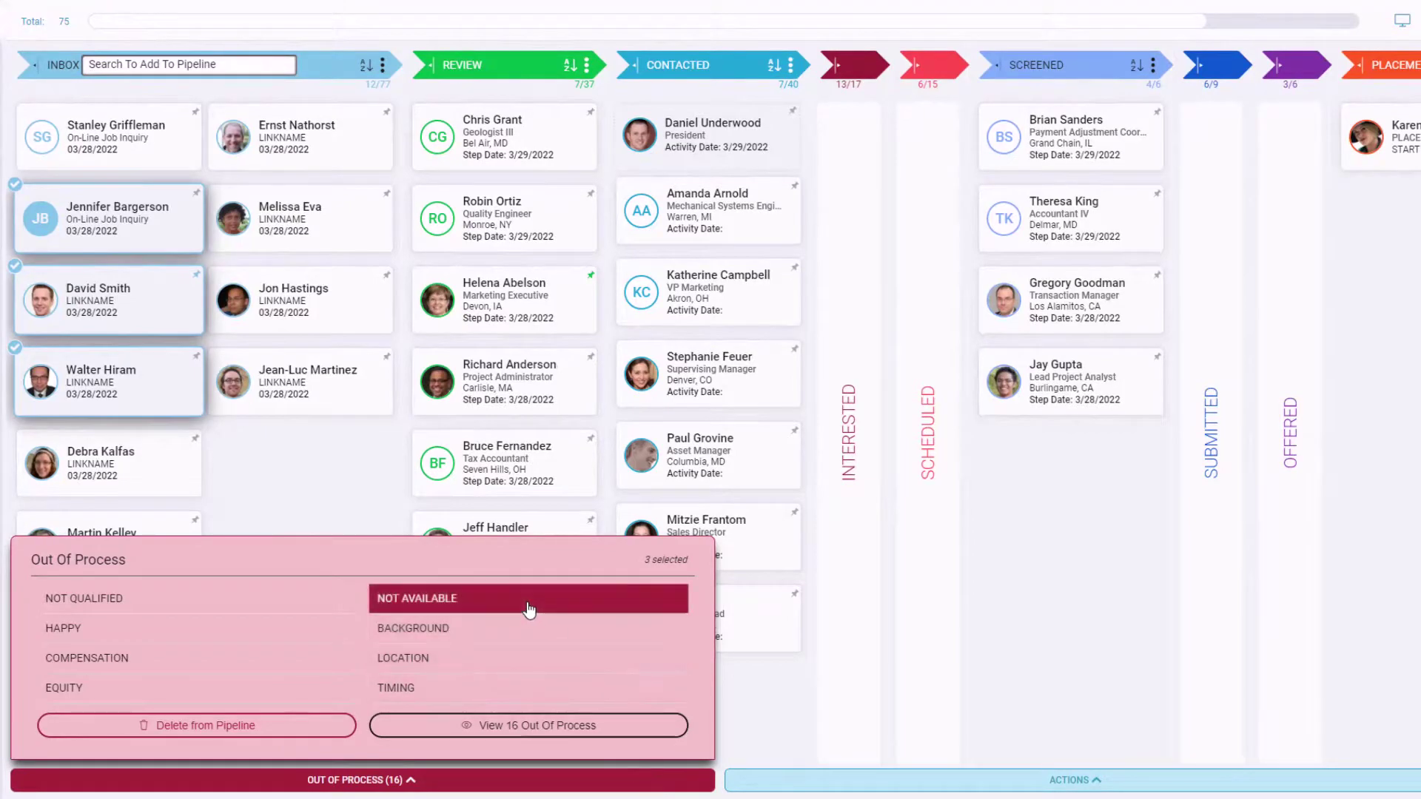
{"action": "left_click", "coordinate": [528, 609]}
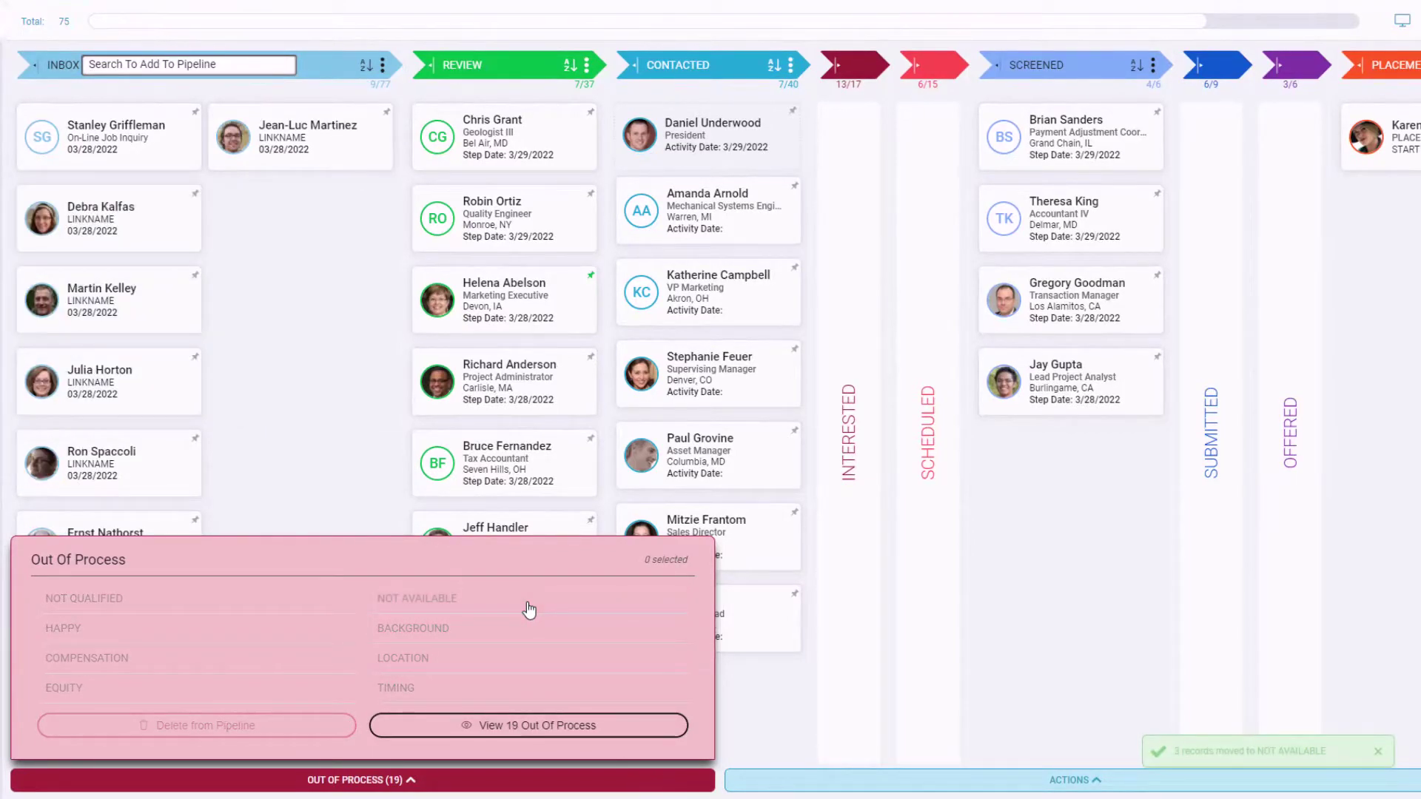
{"action": "left_click", "coordinate": [538, 728]}
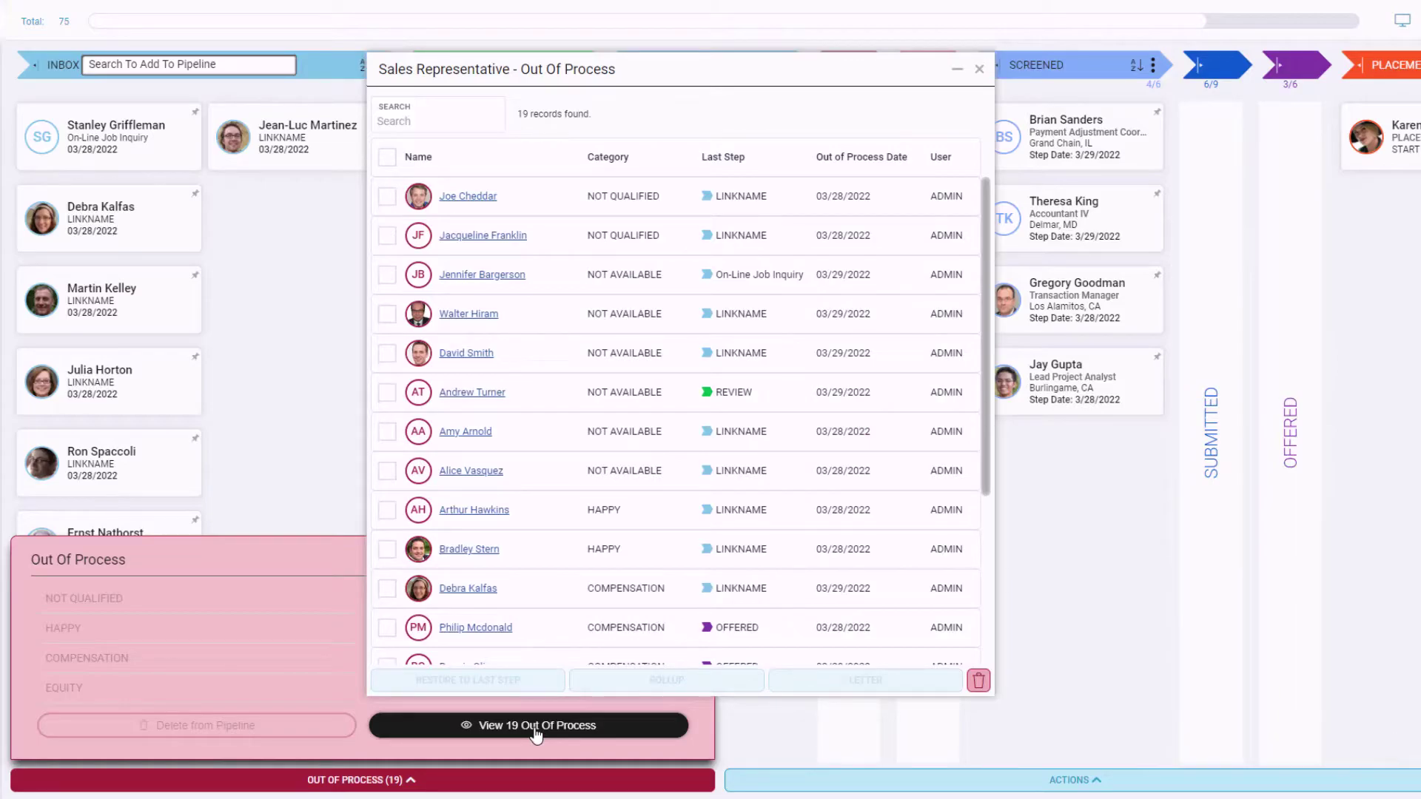
- Turn off Show Card Details, expand then collapse all stages, and switch to list view
{"action": "left_click", "coordinate": [992, 120]}
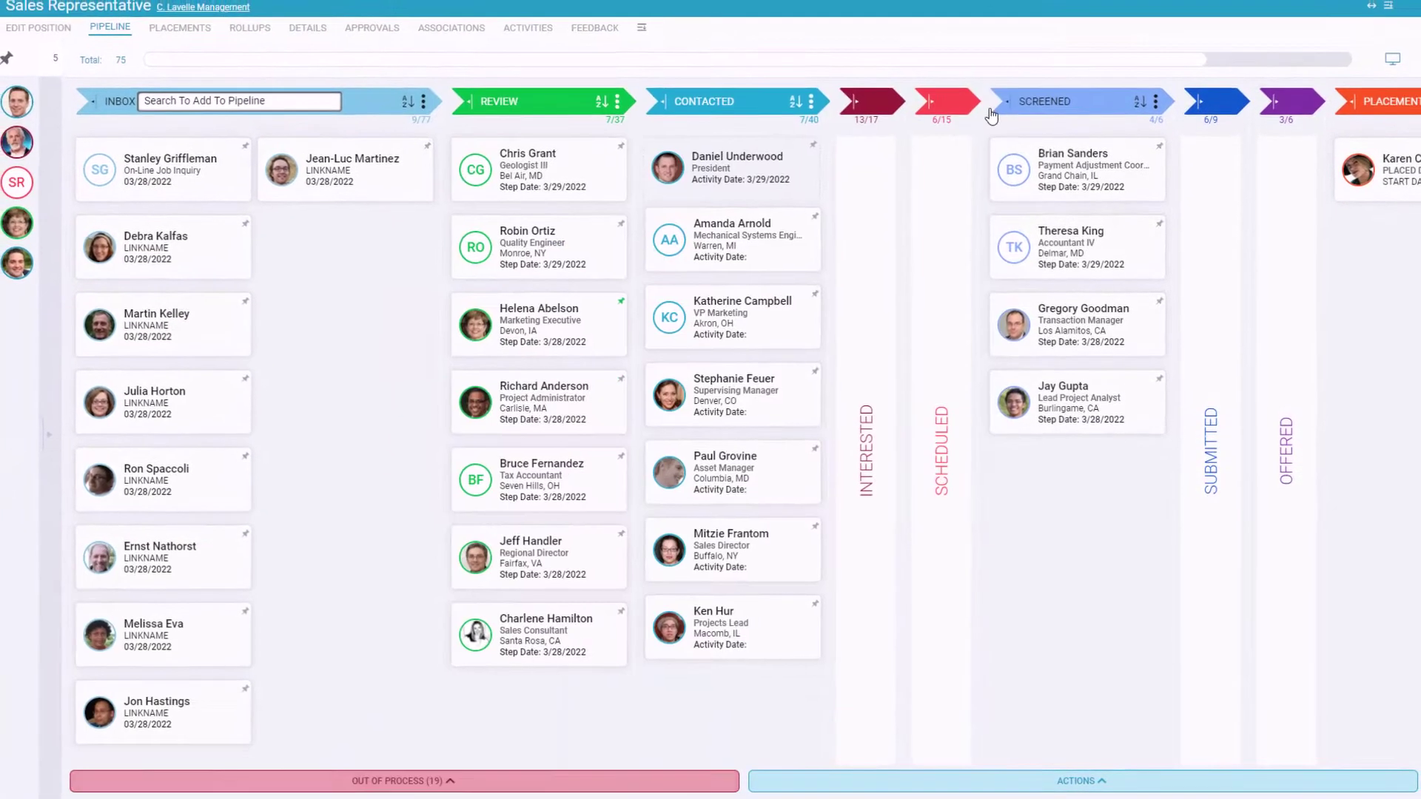
{"action": "left_click", "coordinate": [1387, 75]}
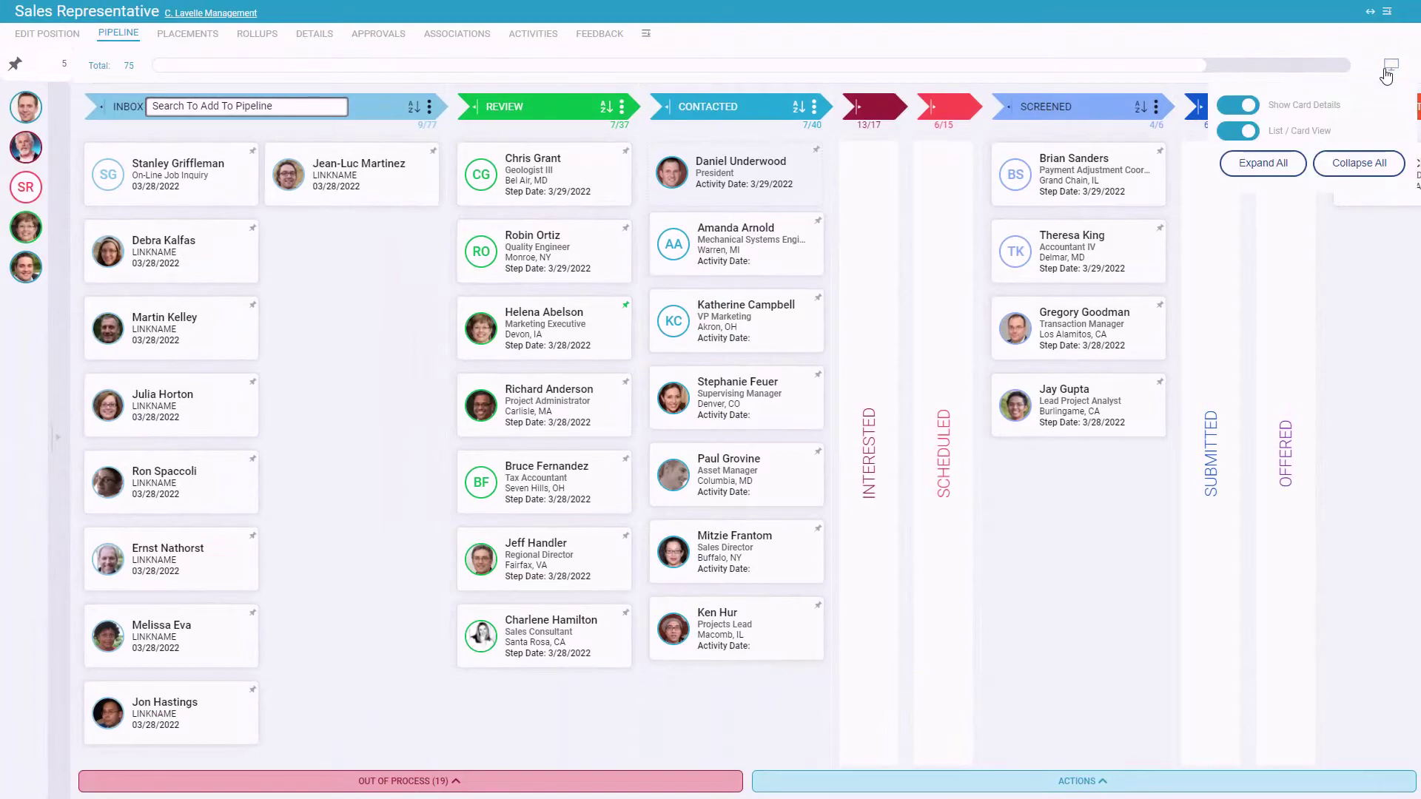
{"action": "left_click", "coordinate": [1225, 108]}
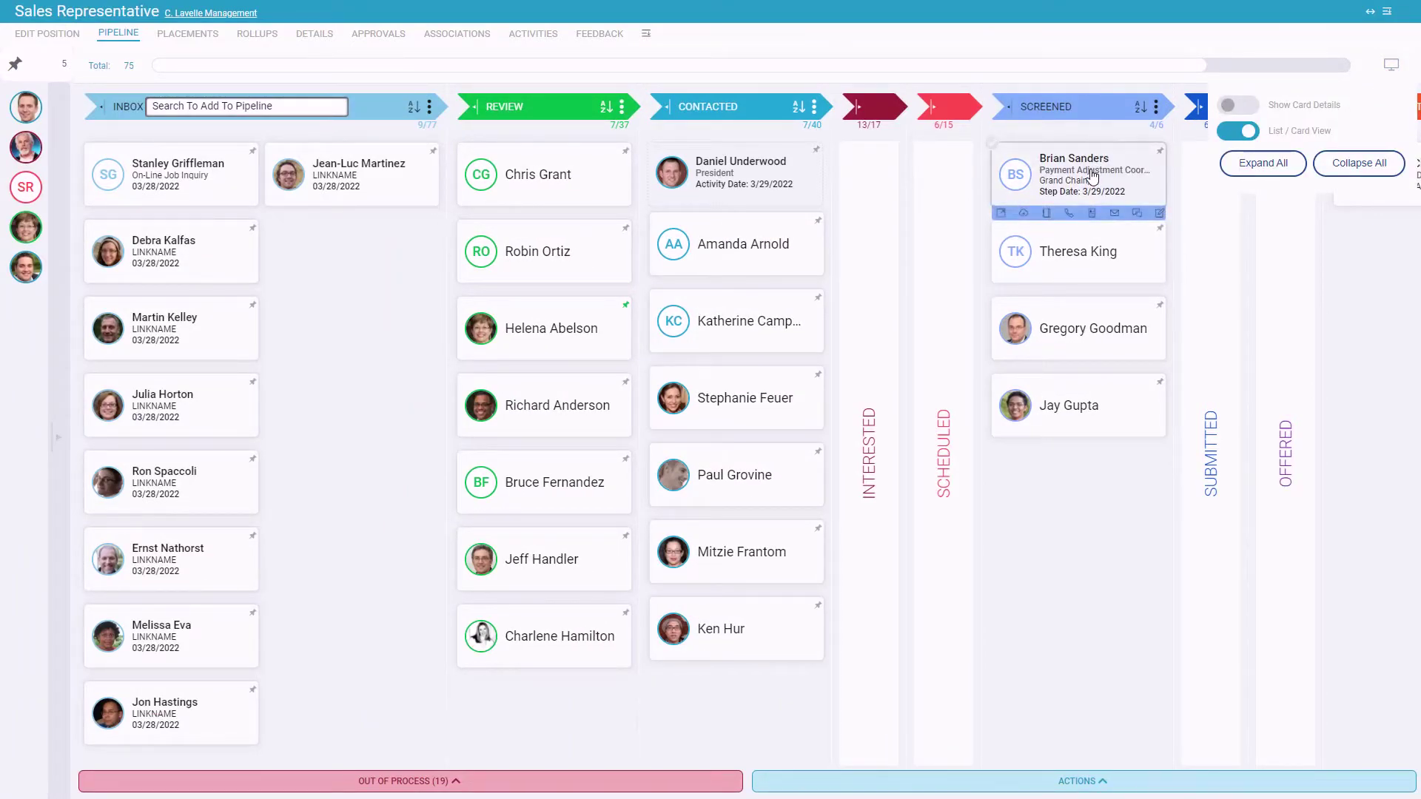
{"action": "left_click", "coordinate": [1233, 169]}
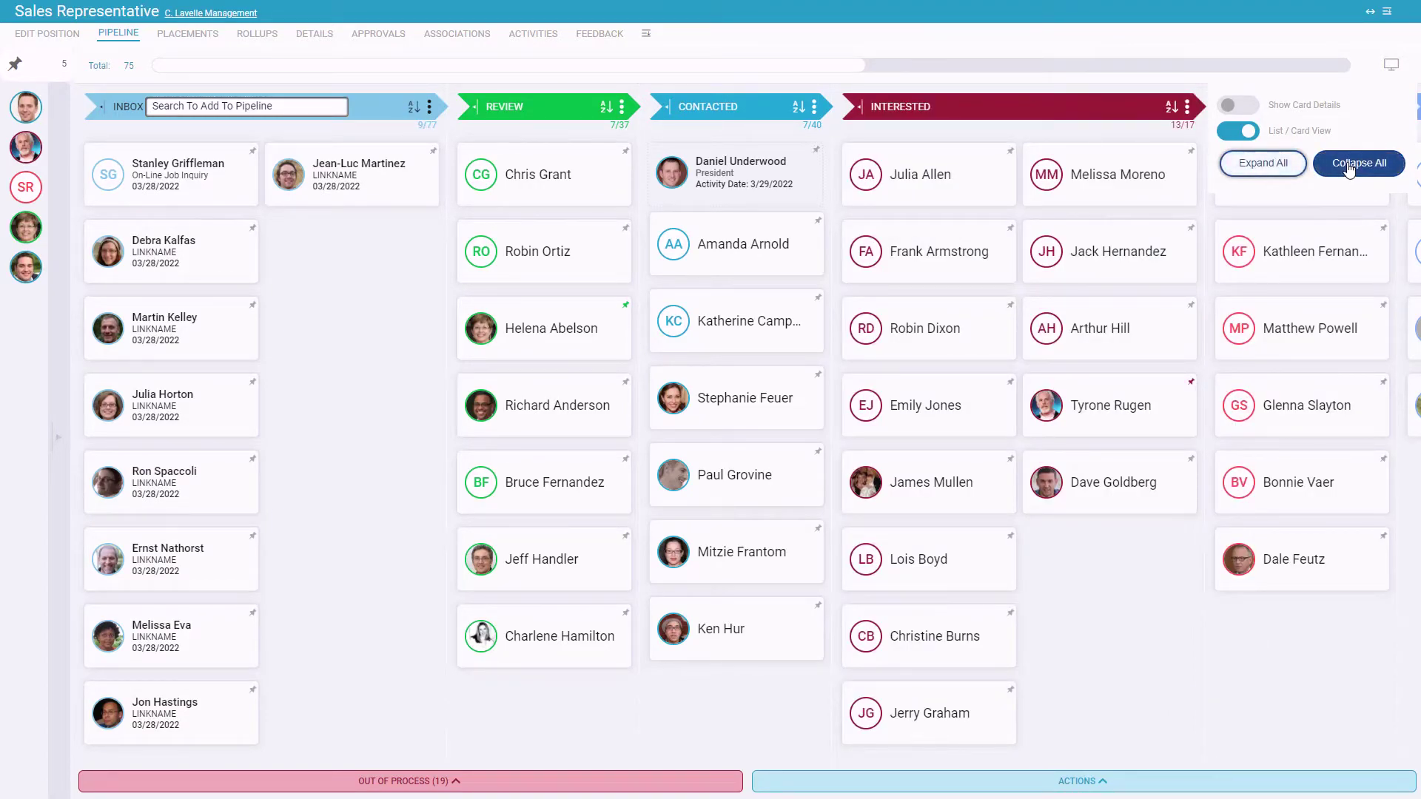
{"action": "left_click", "coordinate": [1350, 167]}
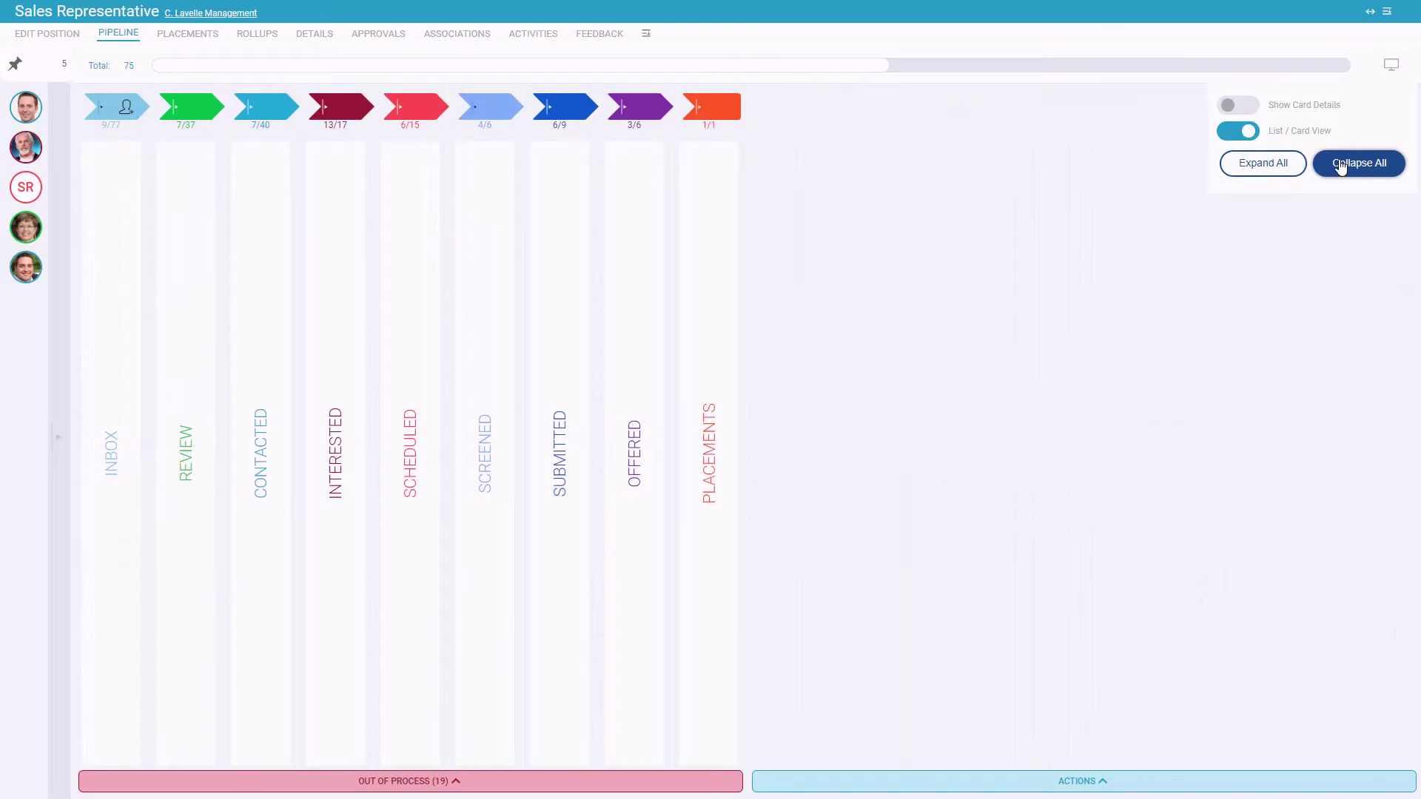
{"action": "left_click", "coordinate": [1238, 134]}
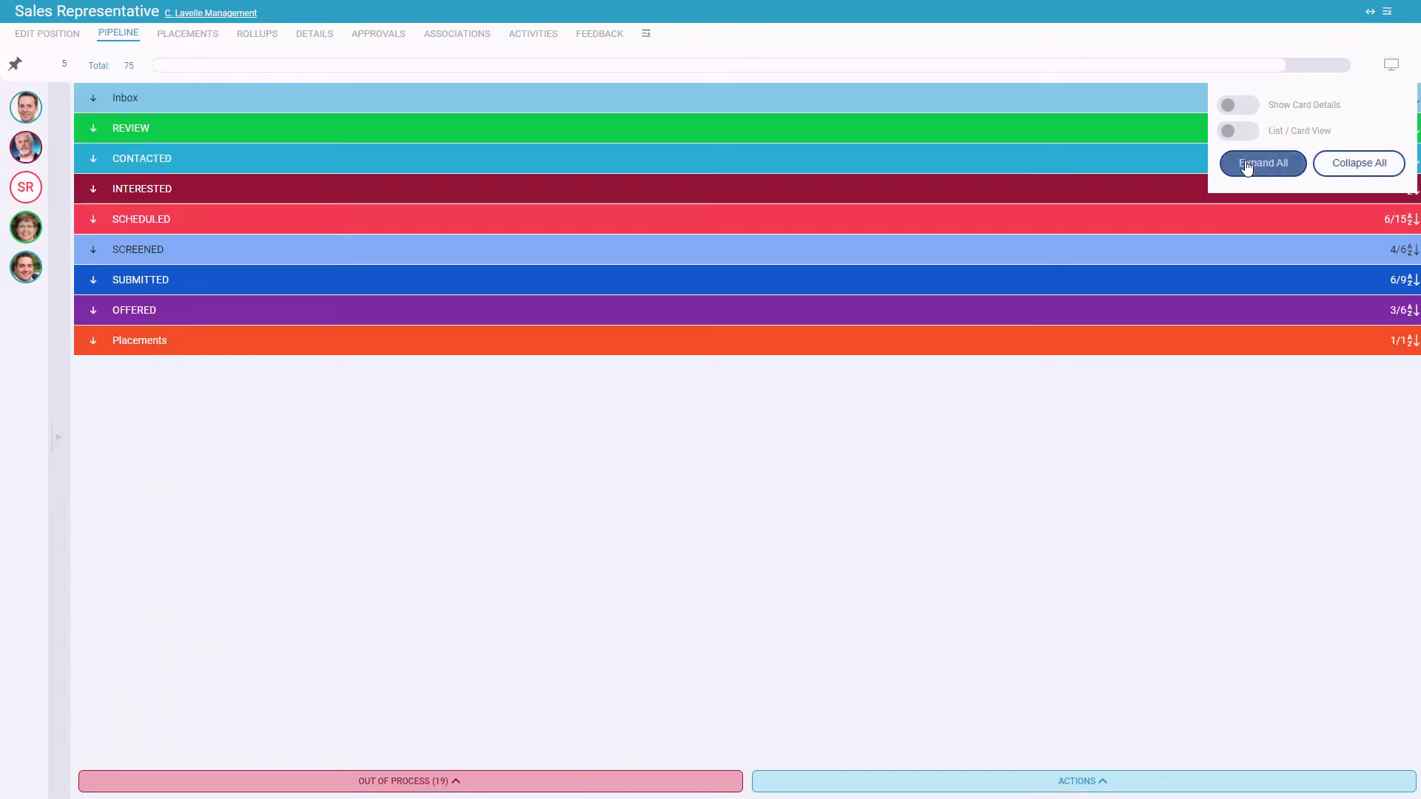
- Expand all list stages and show Move to Out of Process reasons on the second Inbox row
{"action": "left_click", "coordinate": [1246, 164]}
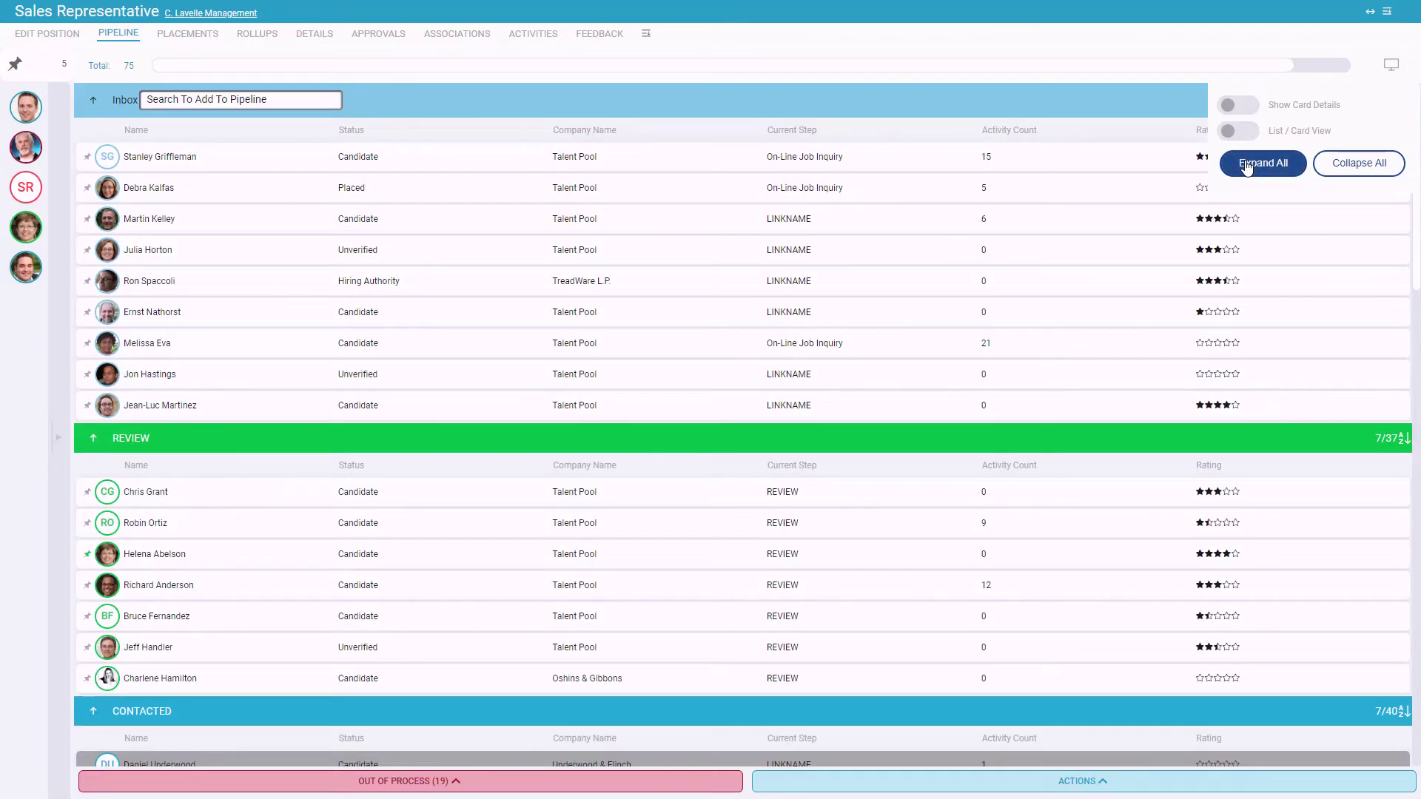
{"action": "right_click", "coordinate": [901, 201]}
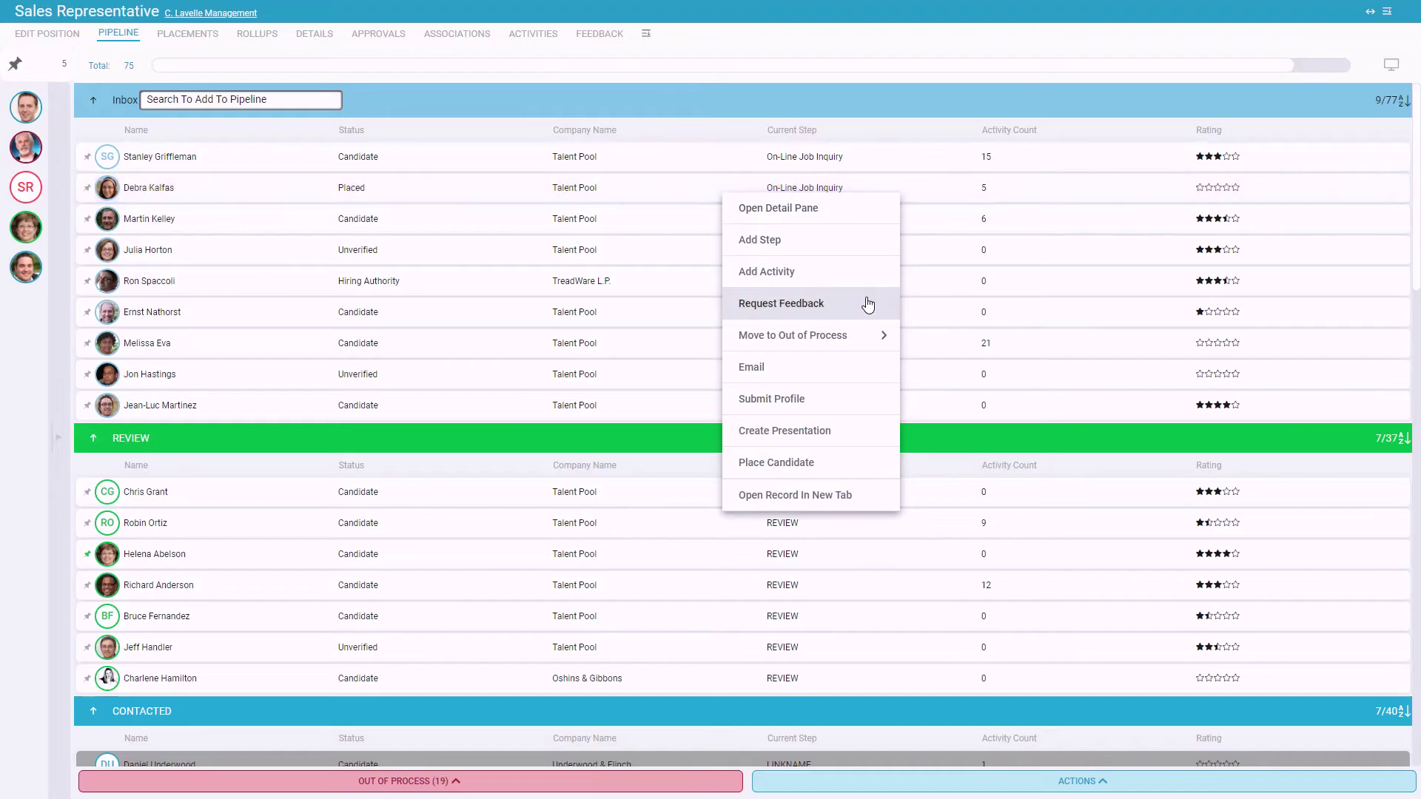
{"action": "left_click", "coordinate": [872, 335]}
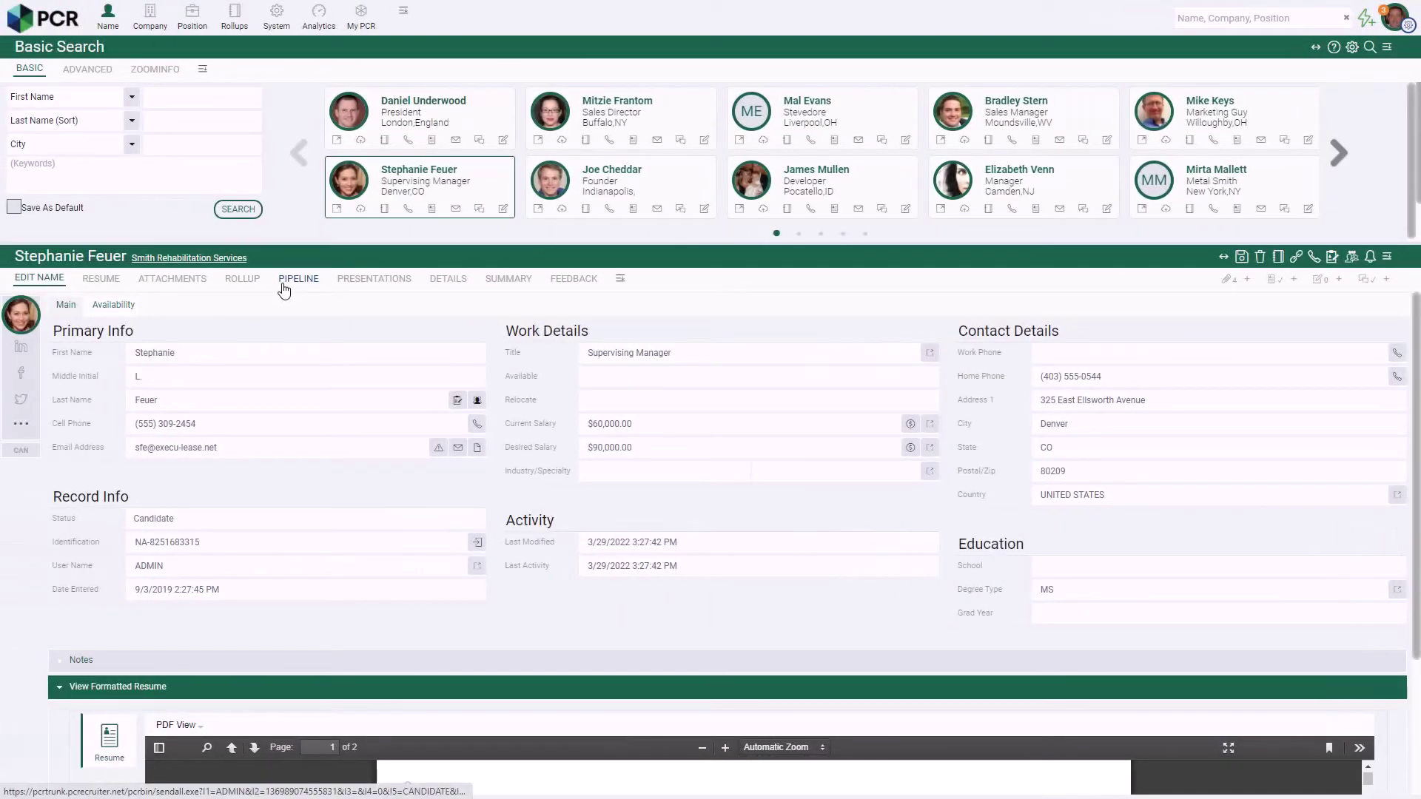
{"action": "left_click", "coordinate": [284, 284]}
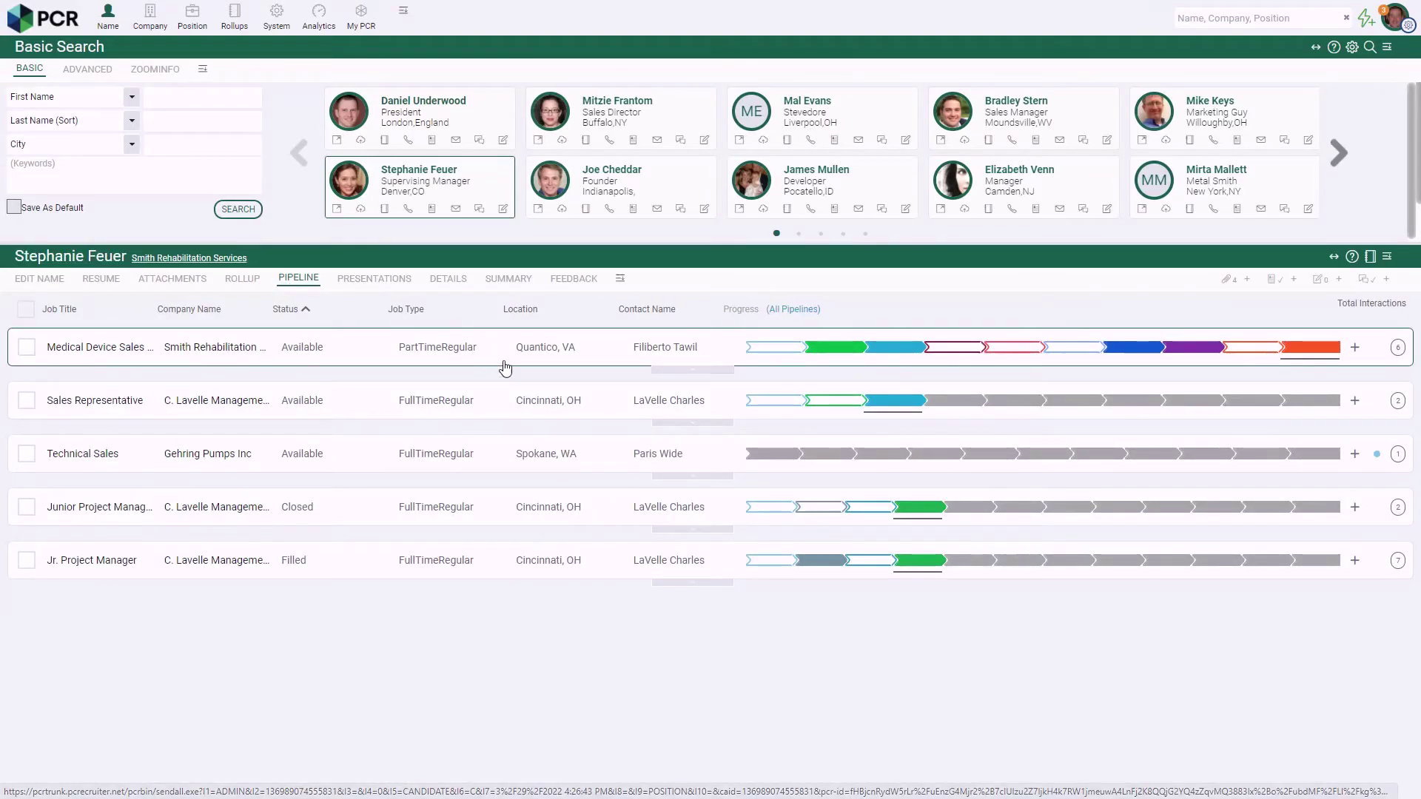
{"action": "left_click", "coordinate": [656, 423]}
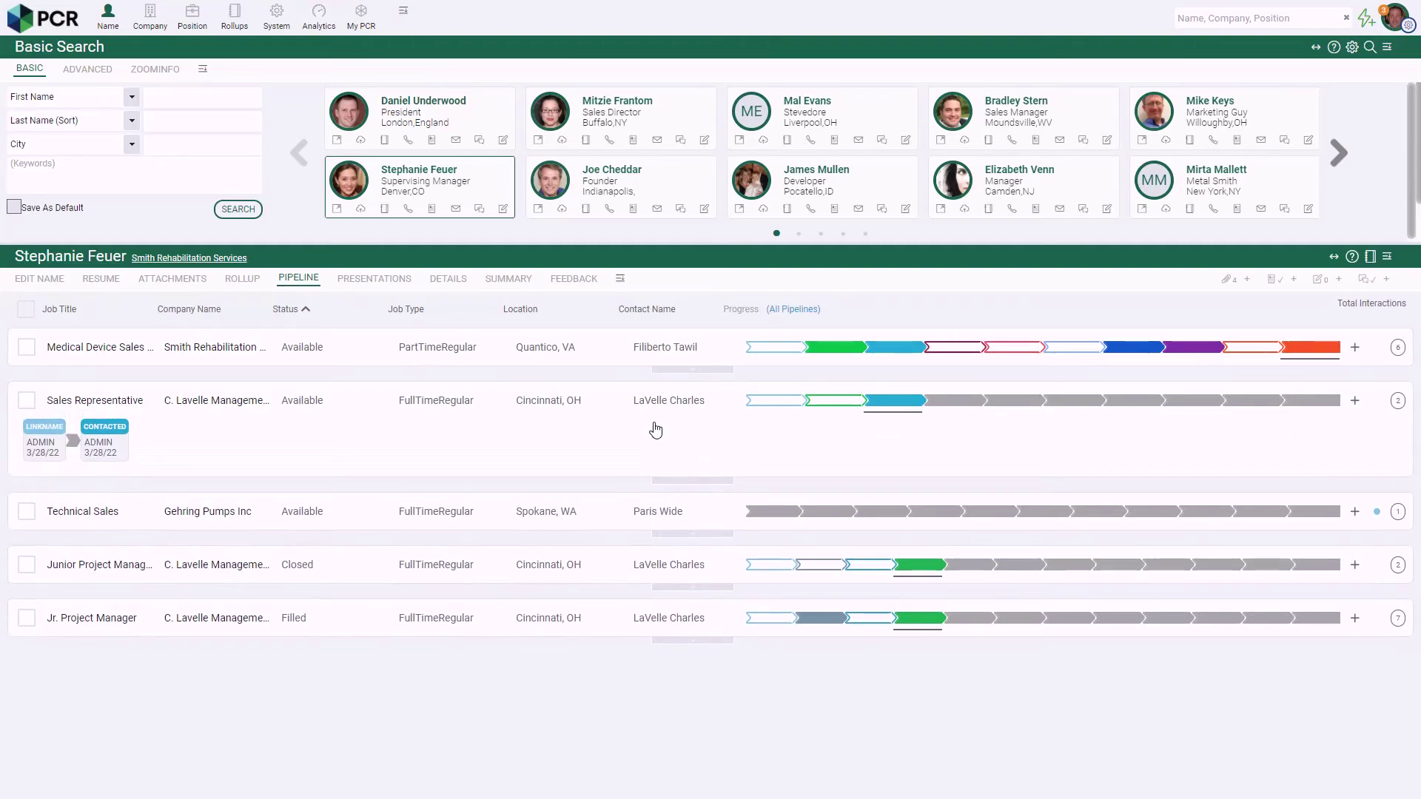
{"action": "left_click", "coordinate": [574, 282]}
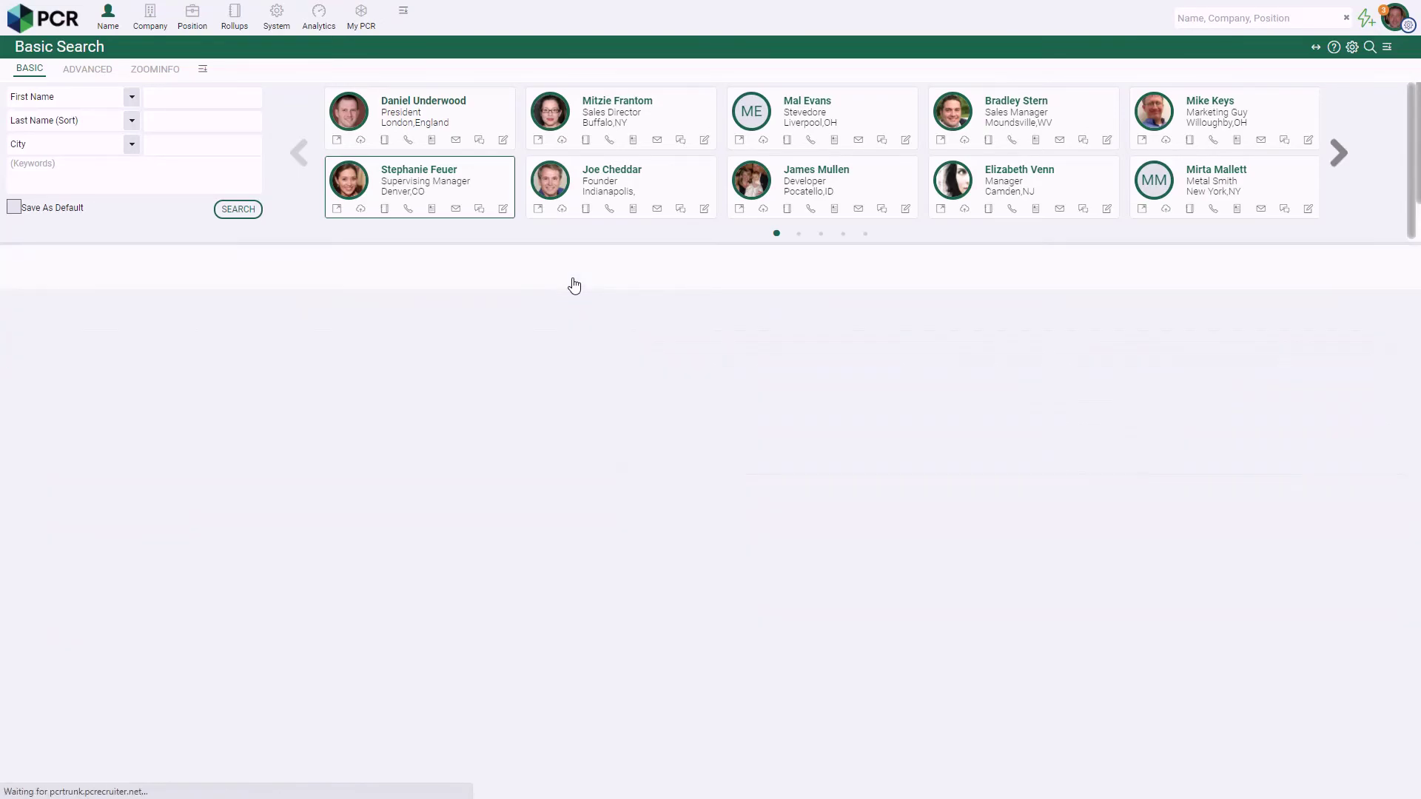